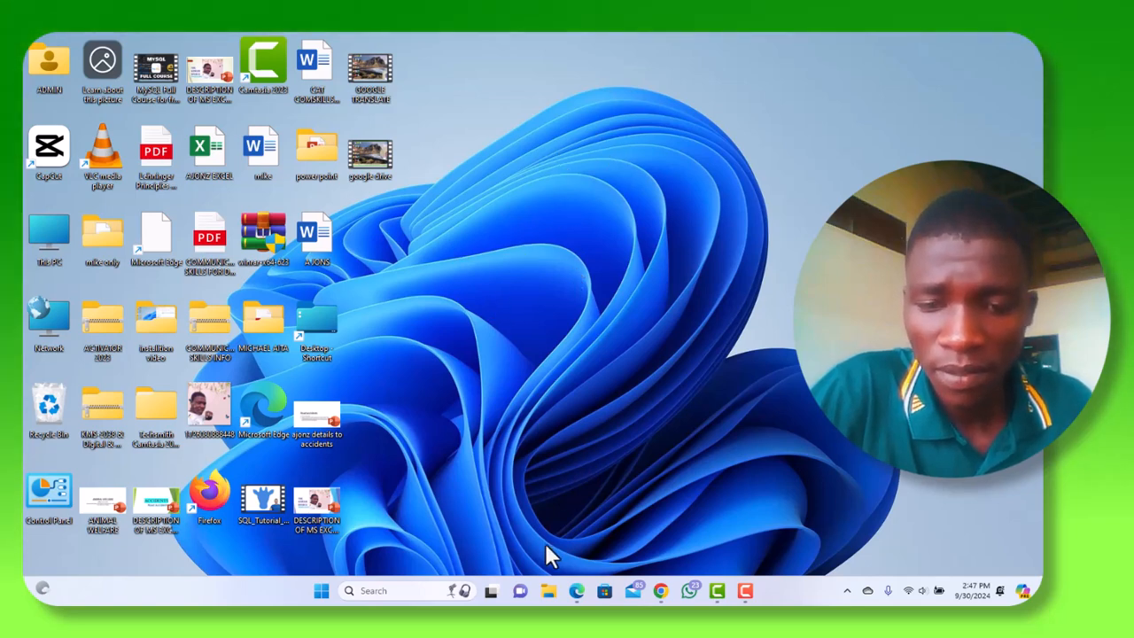
# - Switch to the open Chrome window and close its Google Forms and Google Drive tabs
pyautogui.moveTo(574, 600)
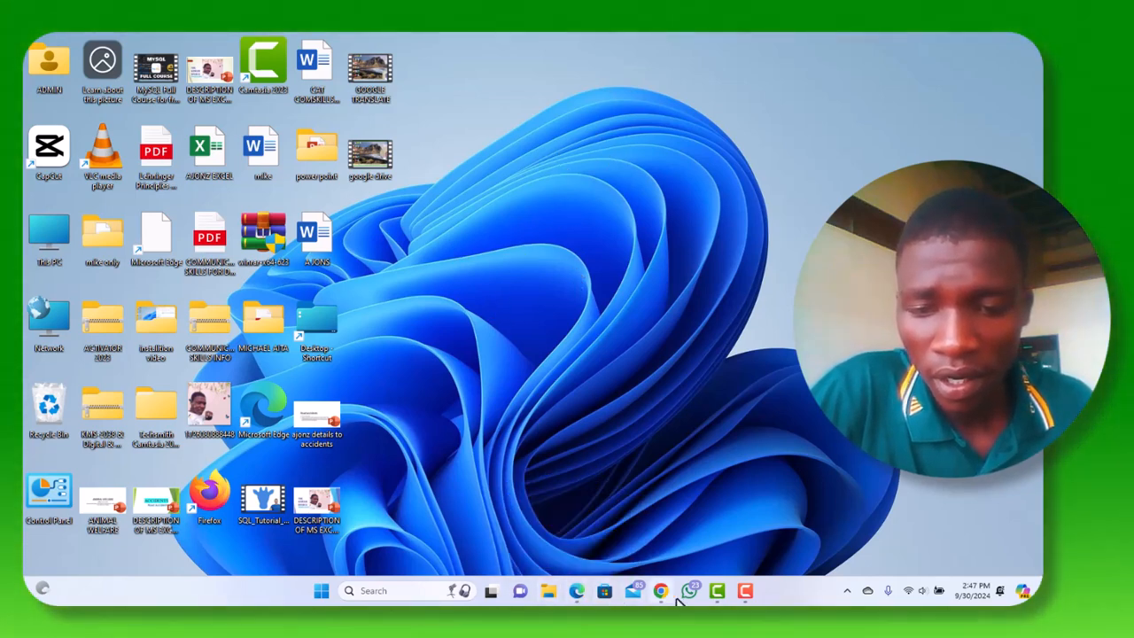
pyautogui.moveTo(661, 594)
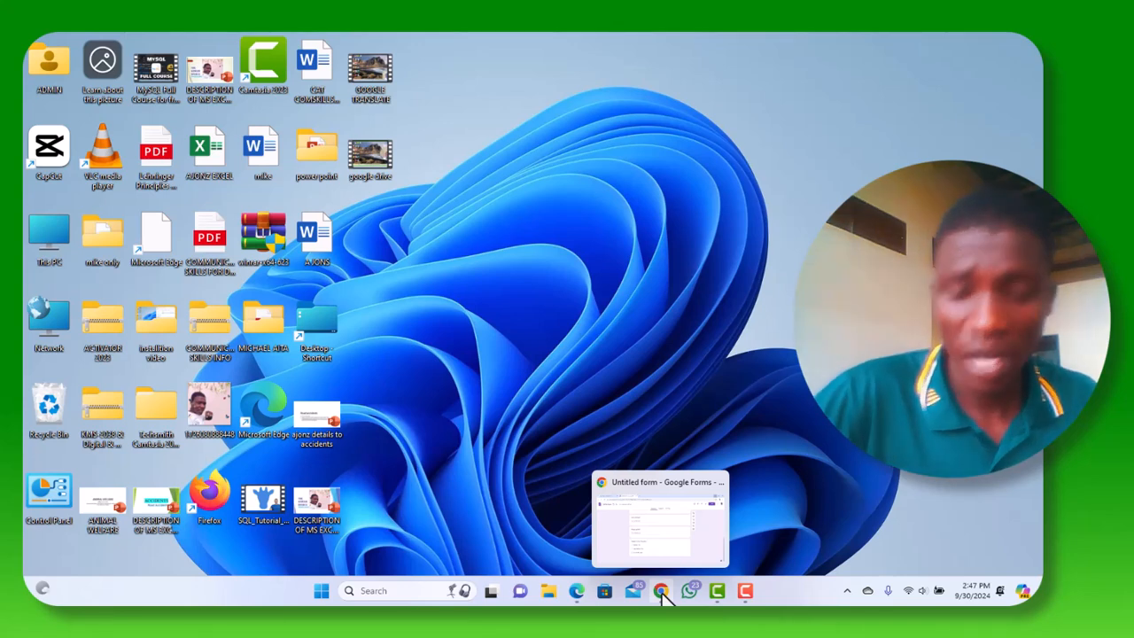
pyautogui.moveTo(717, 590)
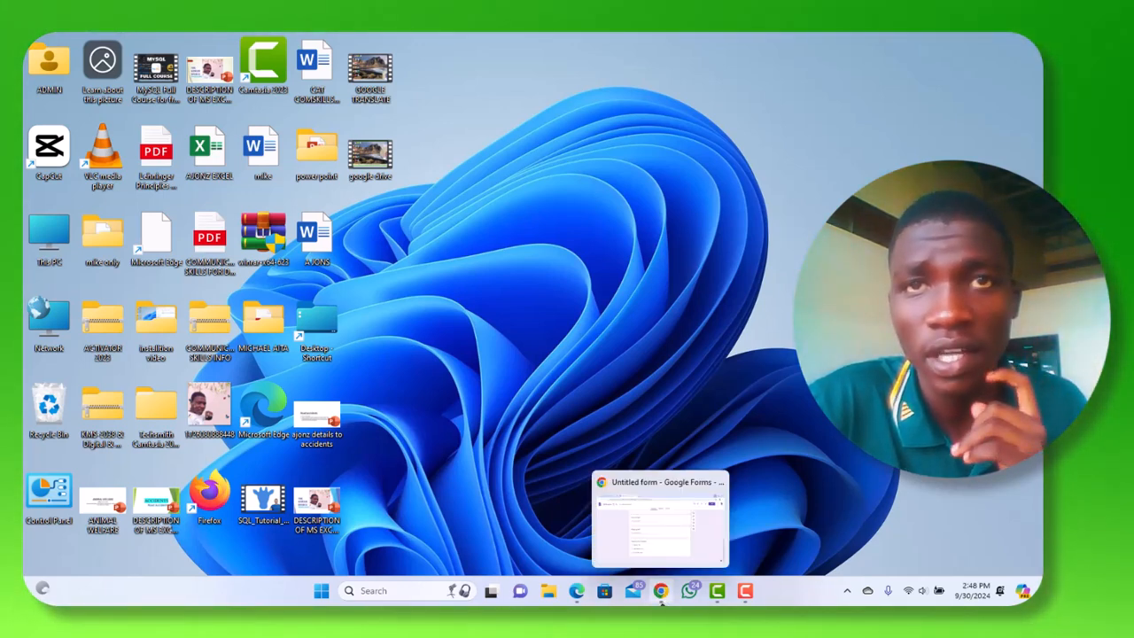
pyautogui.click(662, 599)
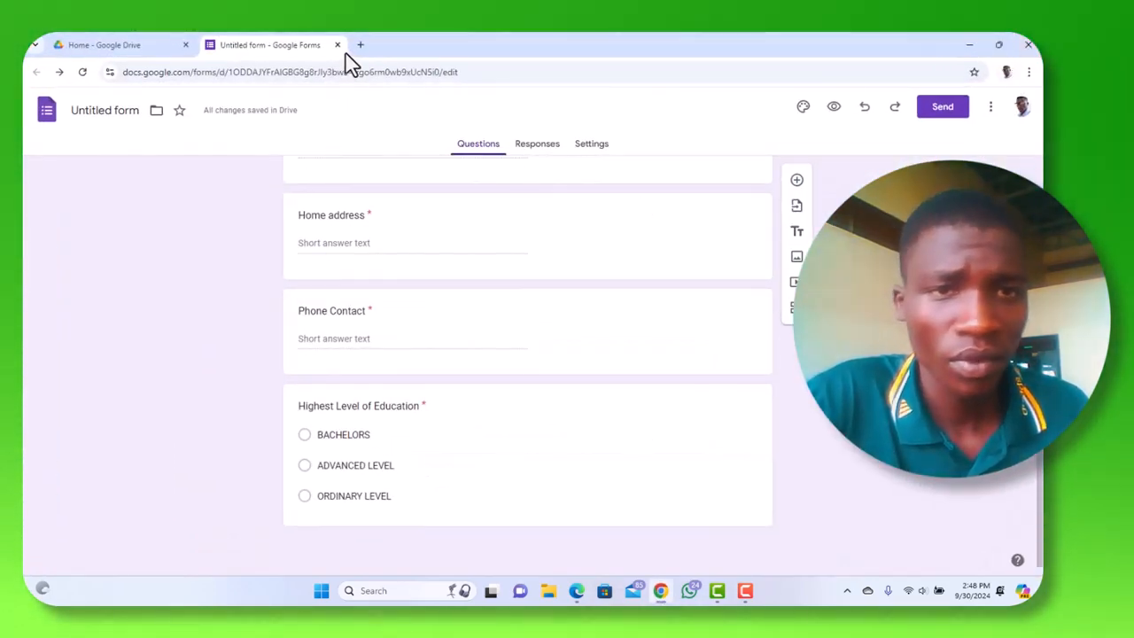
pyautogui.click(337, 45)
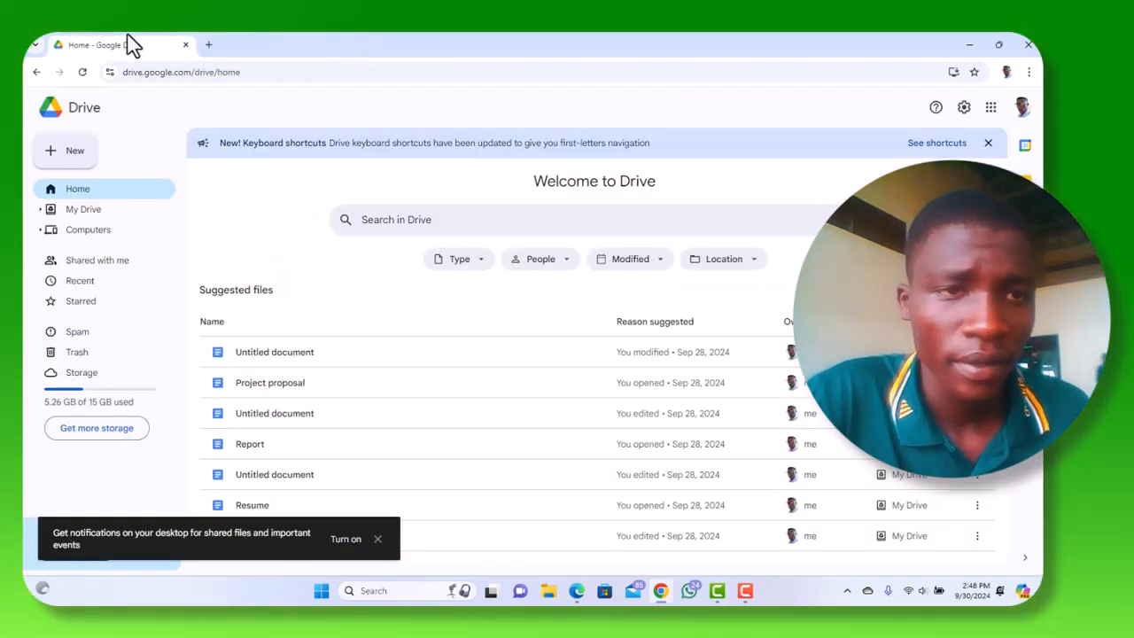
pyautogui.click(186, 45)
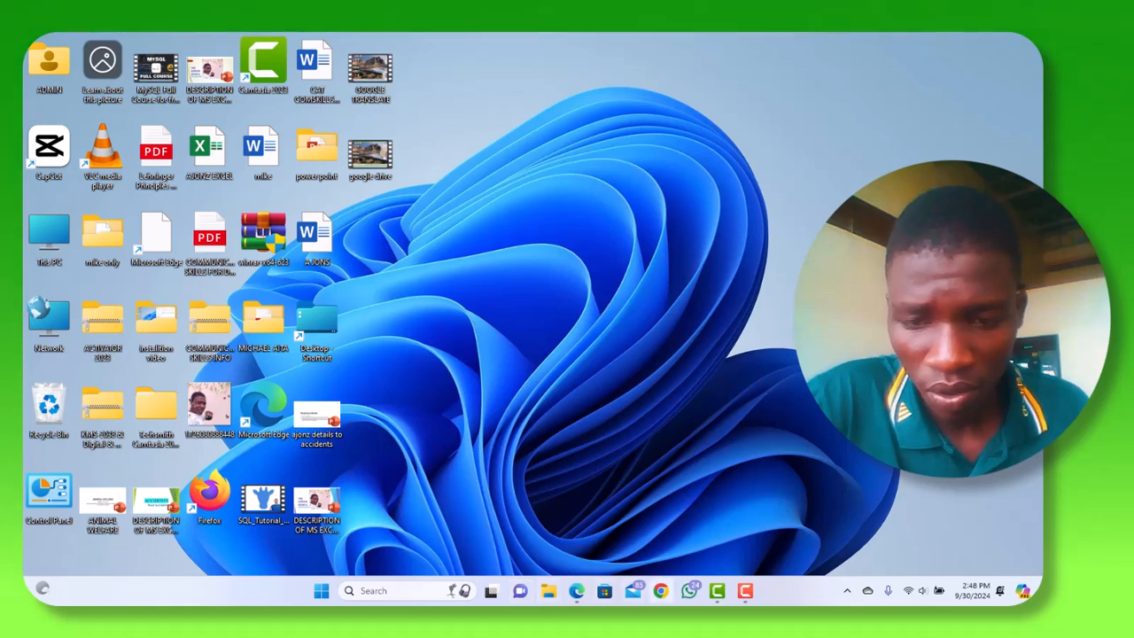
# - Start Chrome again and open Google Translate from the Google apps list
pyautogui.click(662, 592)
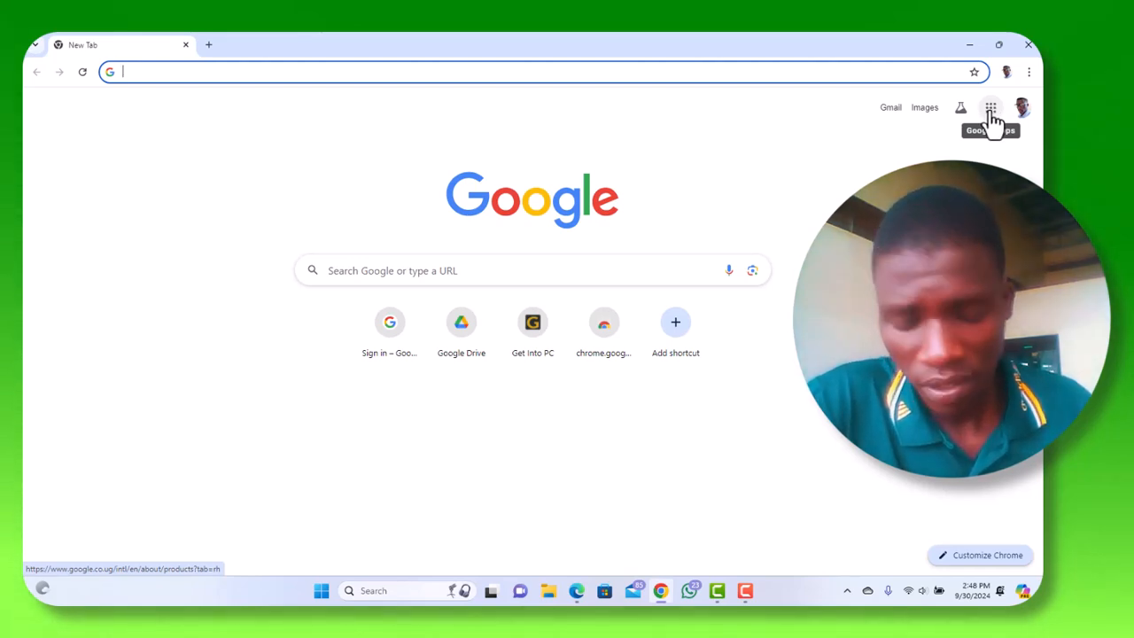
pyautogui.click(990, 114)
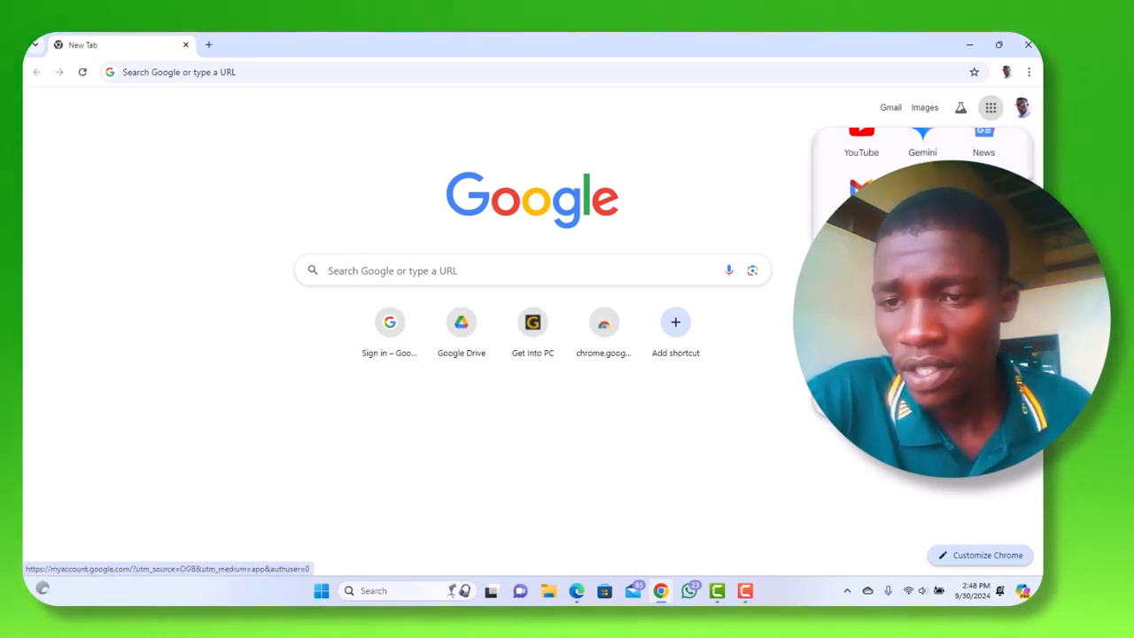
pyautogui.scroll(-3, 921, 266)
pyautogui.scroll(3, 921, 266)
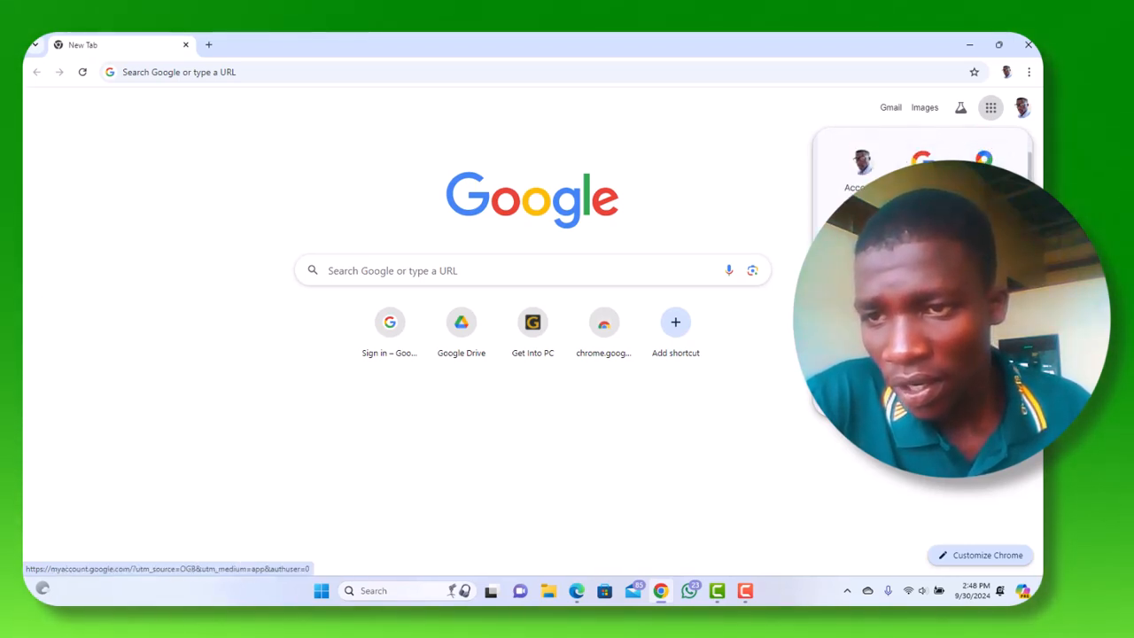
pyautogui.scroll(-3, 921, 266)
pyautogui.scroll(-2, 921, 266)
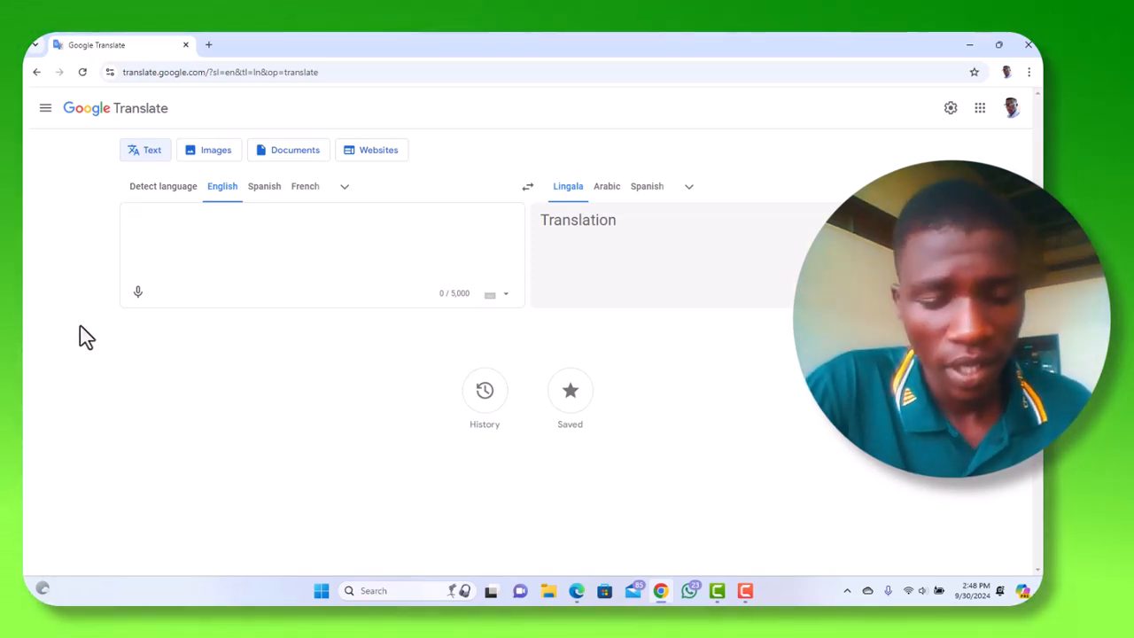
# - Enter "how are my friend" as the English source text for translation into Lingala
pyautogui.write('how ')
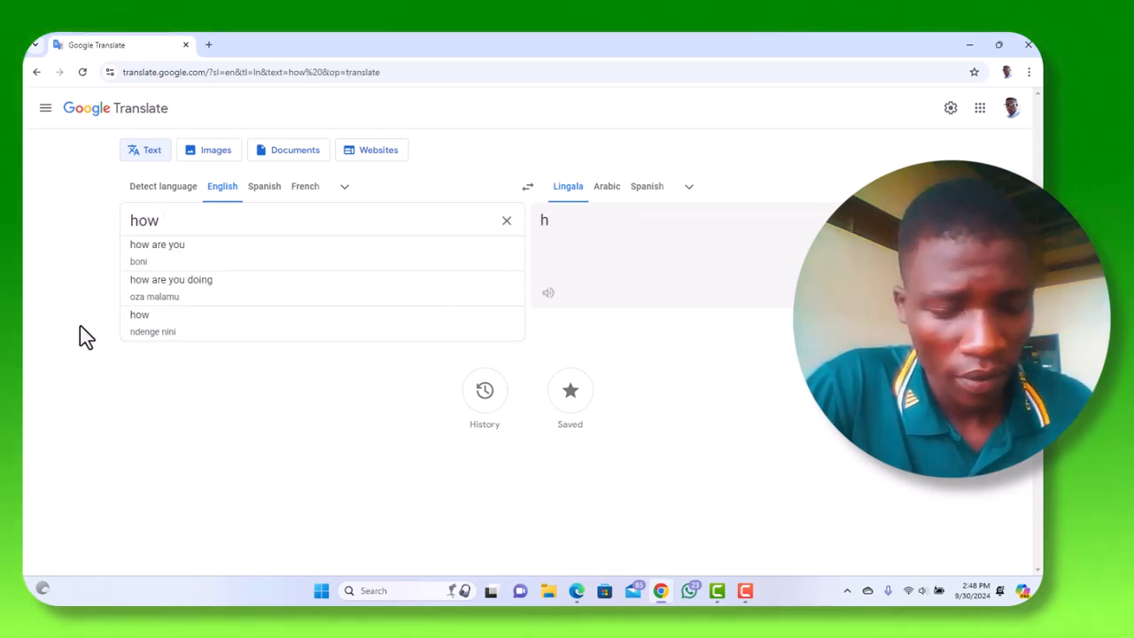
pyautogui.write('are my')
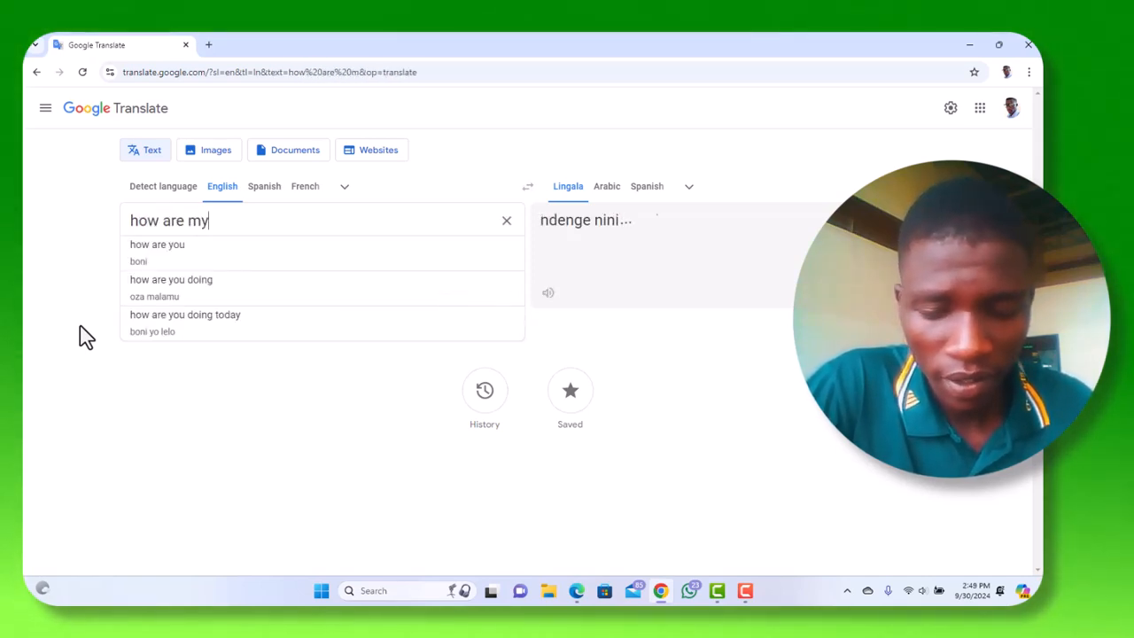
pyautogui.write(' friend')
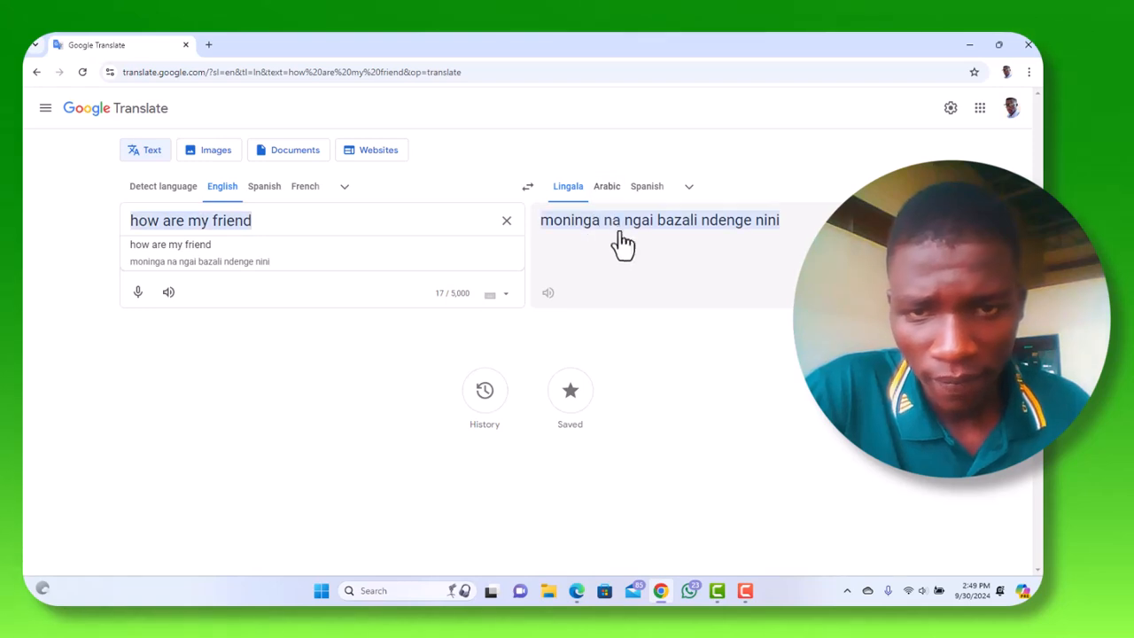
pyautogui.click(577, 202)
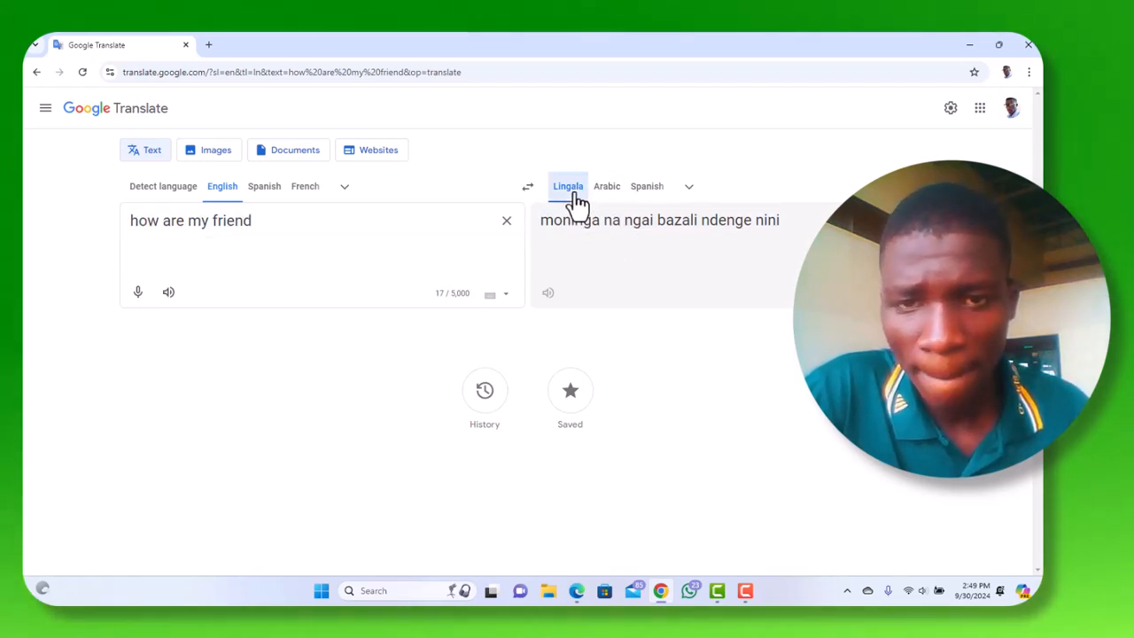
pyautogui.click(577, 196)
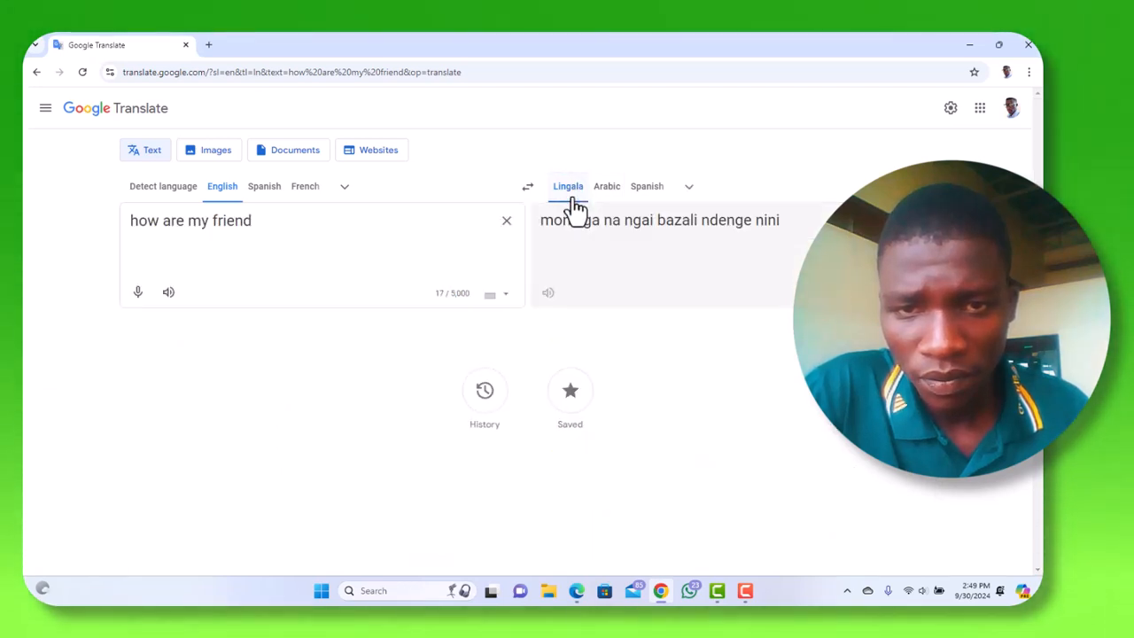
pyautogui.click(558, 233)
pyautogui.click(559, 233)
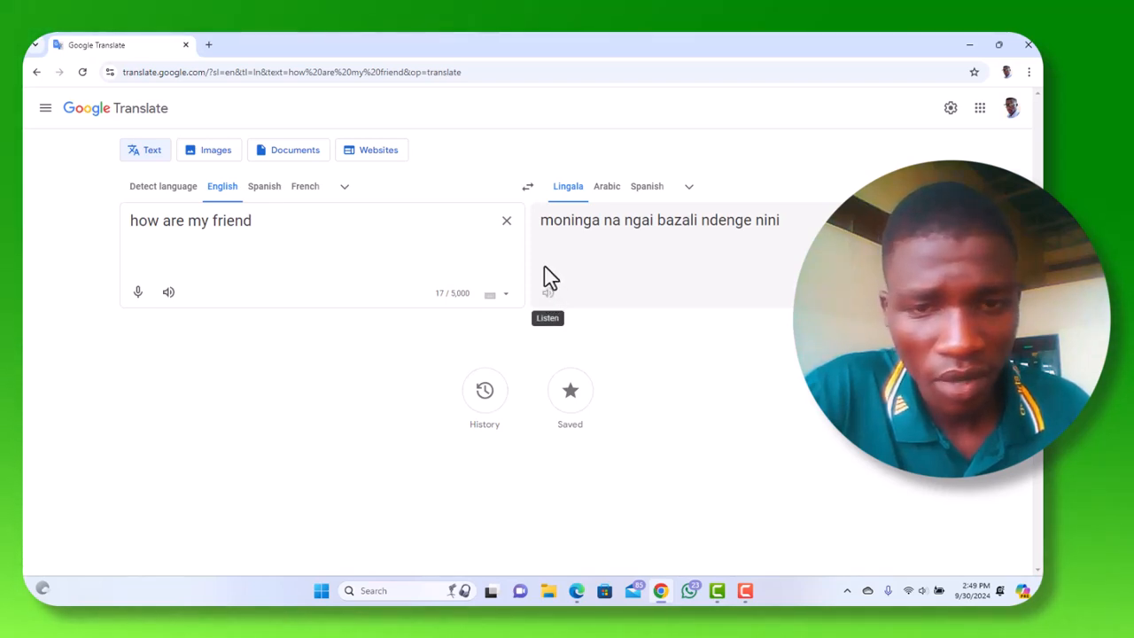
pyautogui.click(578, 230)
pyautogui.click(579, 232)
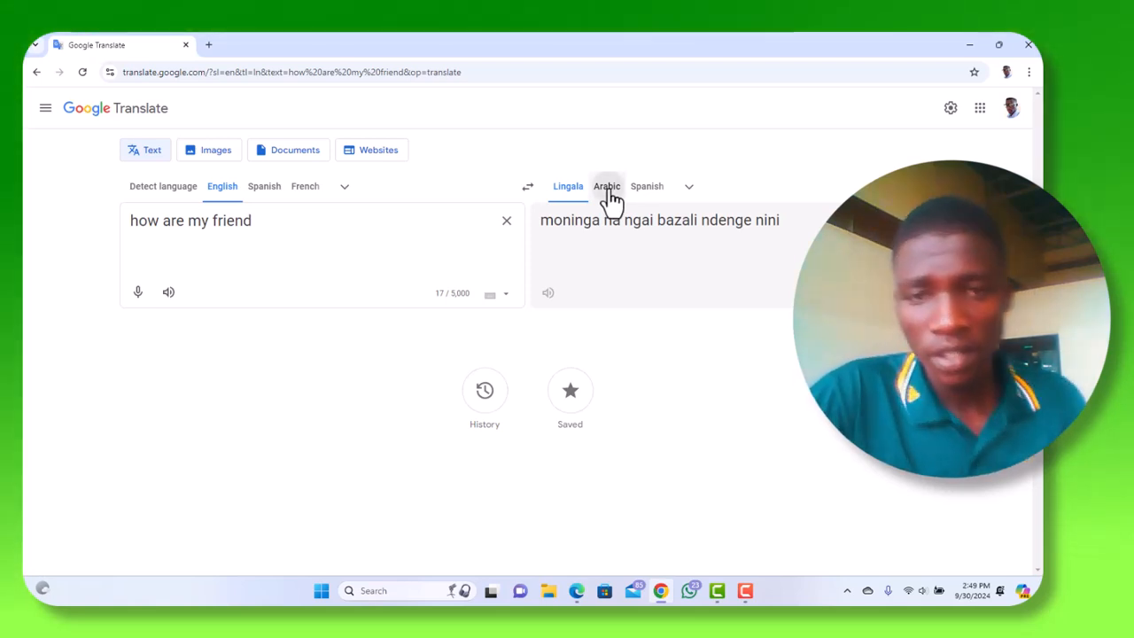
# - Change the target language to Arabic for the phrase "how are my friend"
pyautogui.click(611, 197)
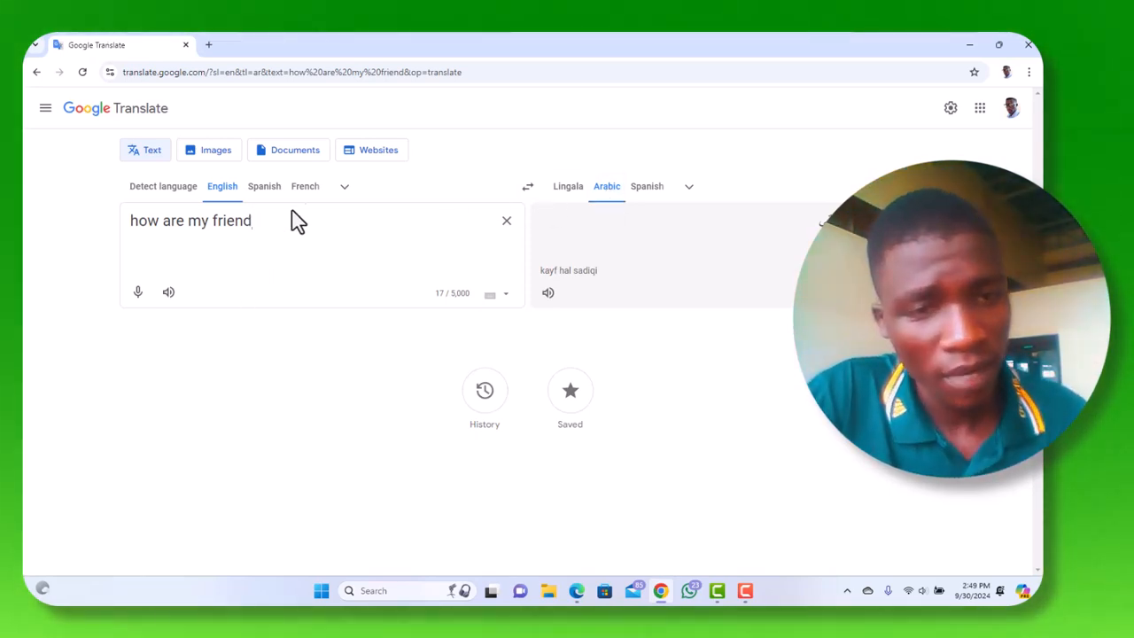
pyautogui.click(622, 198)
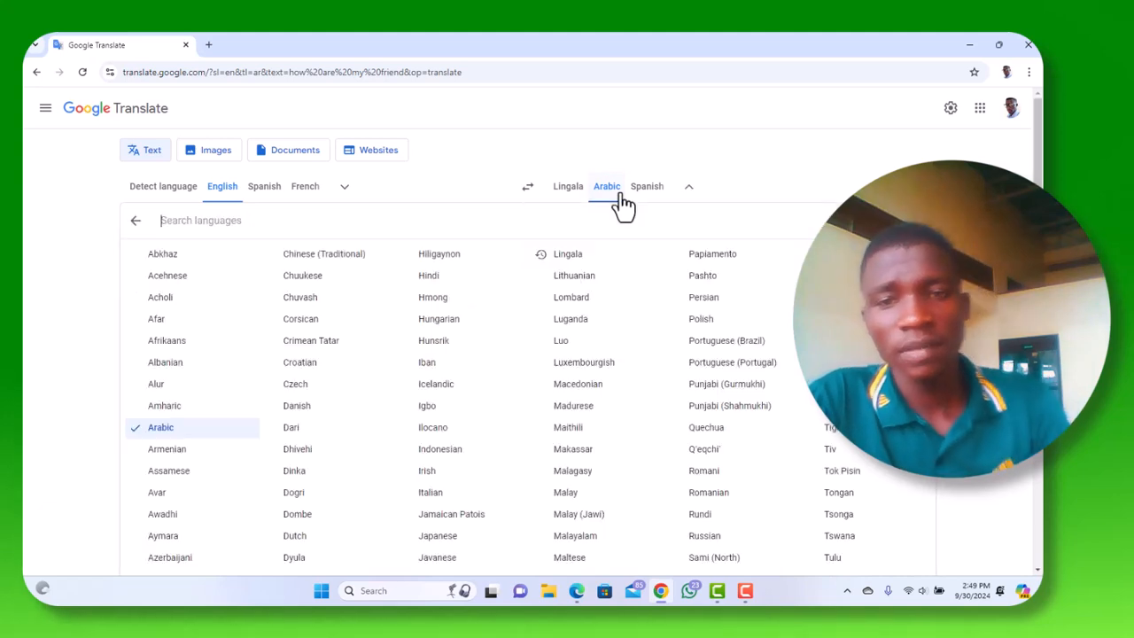
pyautogui.click(622, 198)
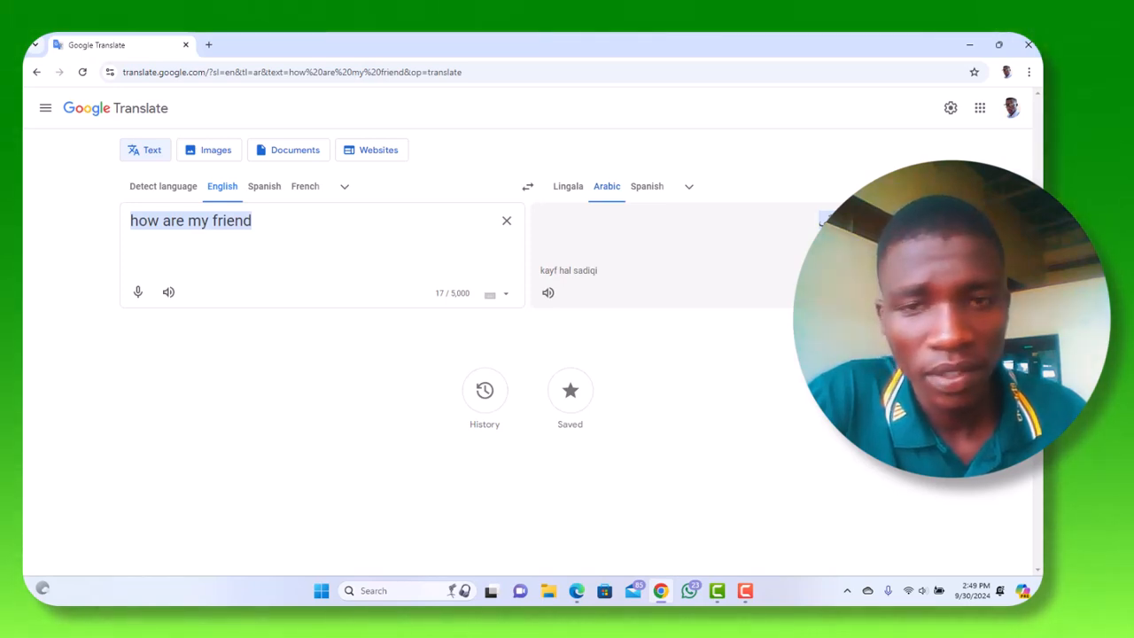
# - Change the target language to Spanish and listen to the spoken translation, adjusting the system volume
pyautogui.click(643, 197)
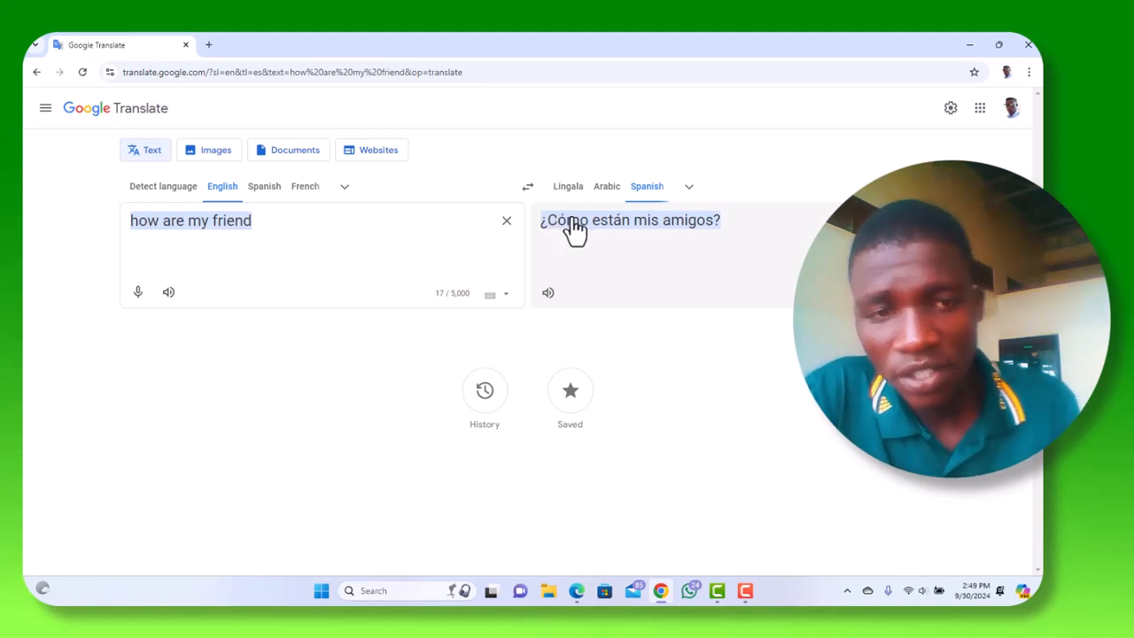
pyautogui.click(547, 295)
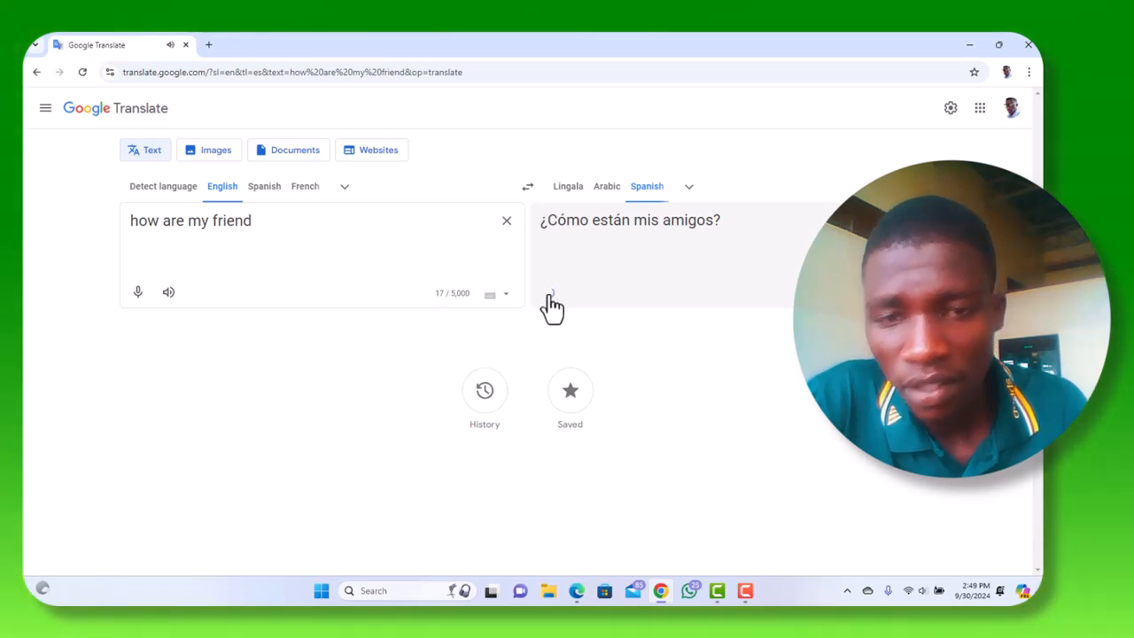
pyautogui.click(549, 295)
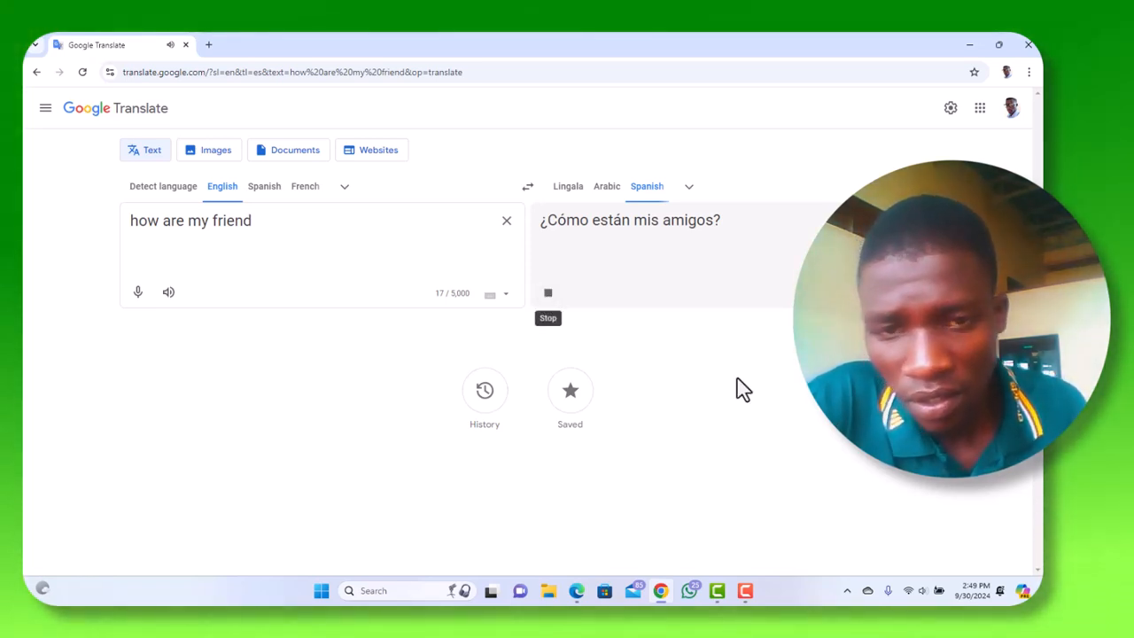
pyautogui.click(922, 590)
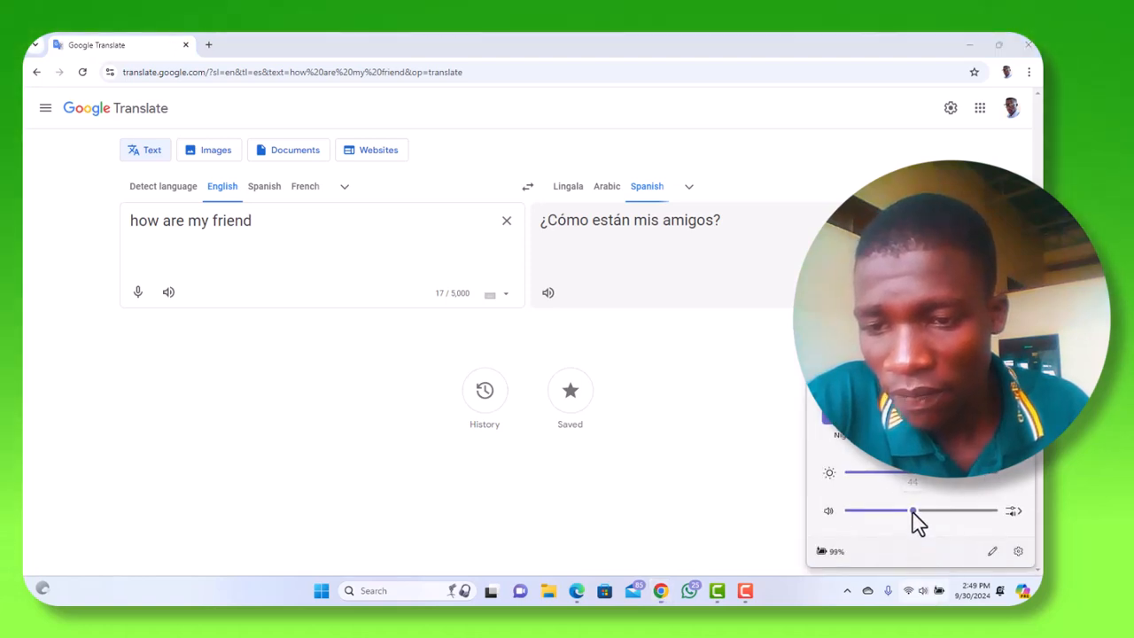
pyautogui.click(542, 299)
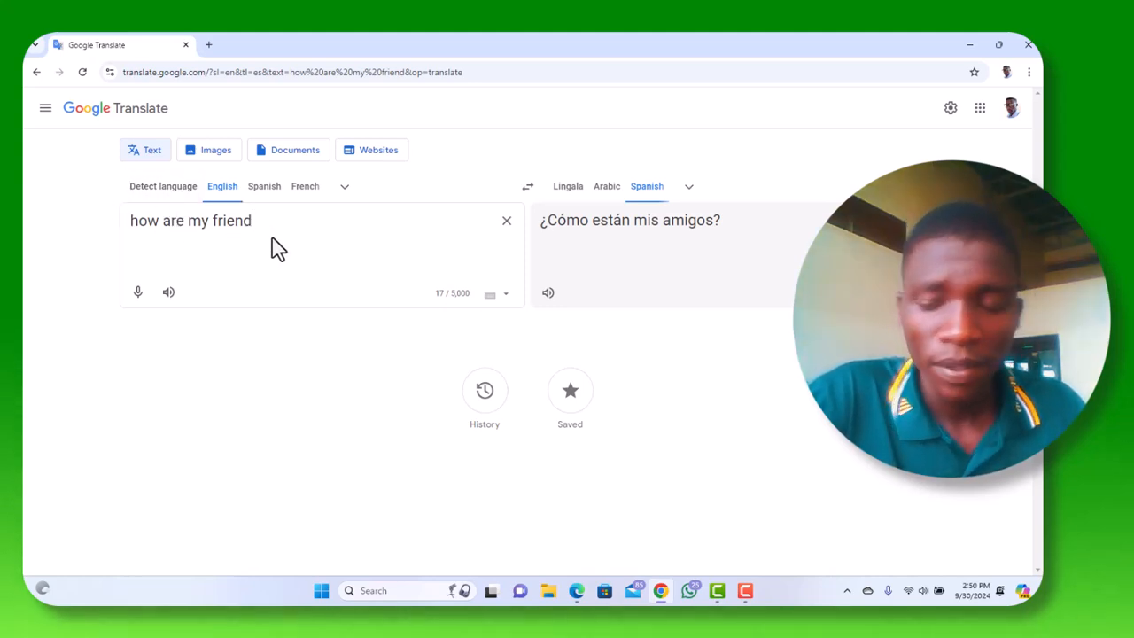
# - Replace the source text with "come" and change the target language to Acholi
pyautogui.press('BackSpace')
pyautogui.press('BackSpace')
pyautogui.press('BackSpace')
pyautogui.press('BackSpace')
pyautogui.press('BackSpace')
pyautogui.press('BackSpace')
pyautogui.press('BackSpace')
pyautogui.press('BackSpace')
pyautogui.press('BackSpace')
pyautogui.press('BackSpace')
pyautogui.press('BackSpace')
pyautogui.press('BackSpace')
pyautogui.press('BackSpace')
pyautogui.press('BackSpace')
pyautogui.press('BackSpace')
pyautogui.press('BackSpace')
pyautogui.press('BackSpace')
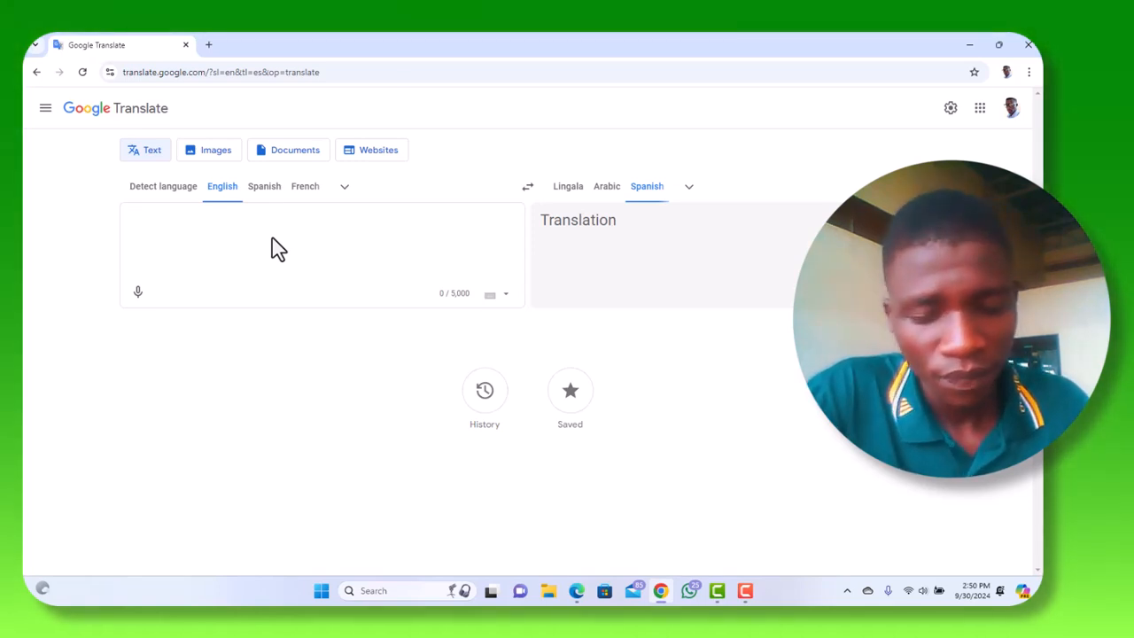
pyautogui.write('come')
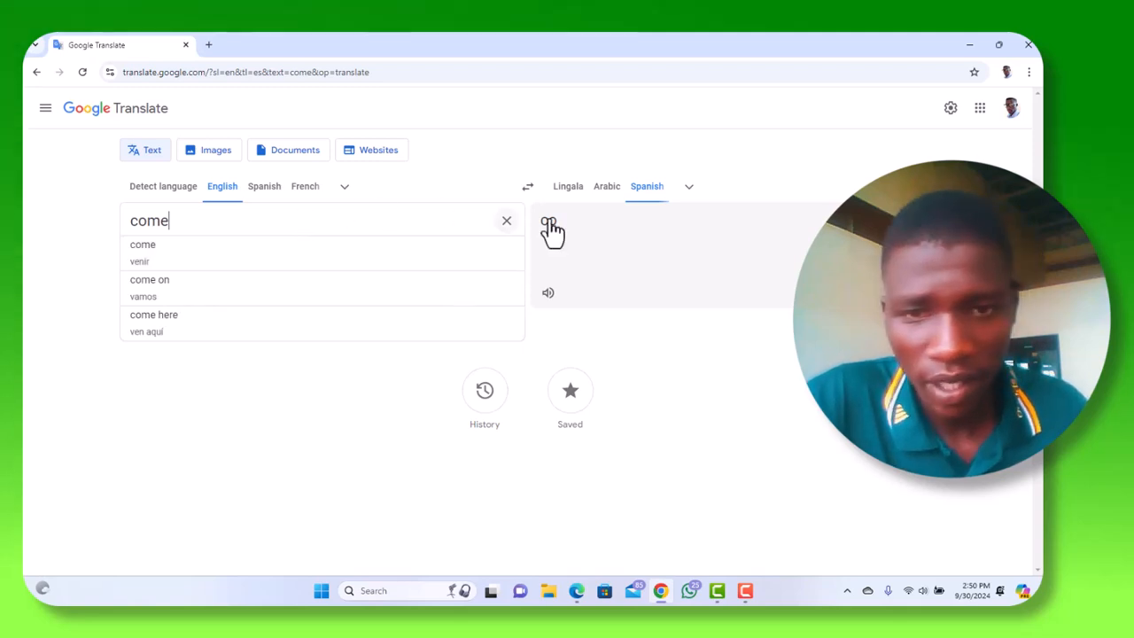
pyautogui.click(644, 195)
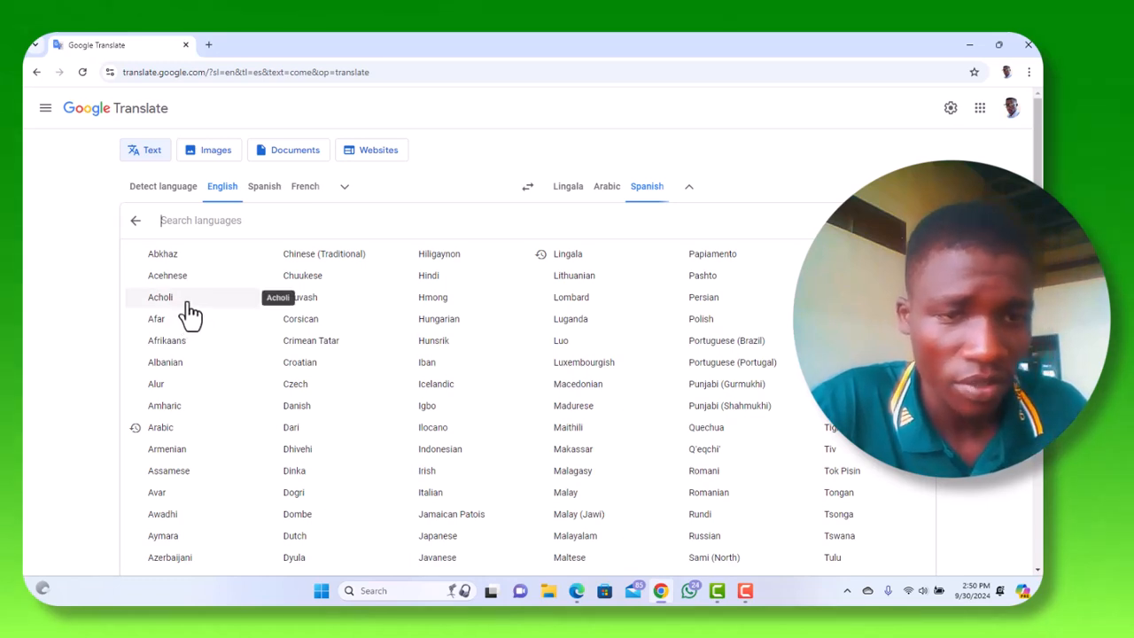
pyautogui.click(160, 297)
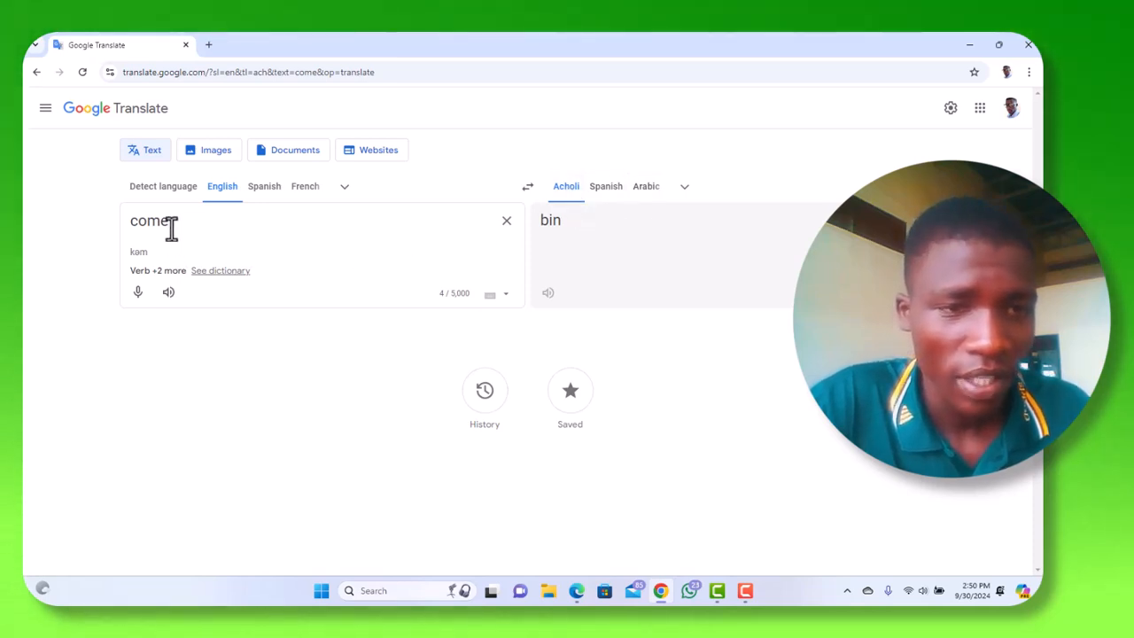
# - Replace the source text with "where are you" for translation into Acholi
pyautogui.press('BackSpace')
pyautogui.press('BackSpace')
pyautogui.press('BackSpace')
pyautogui.press('BackSpace')
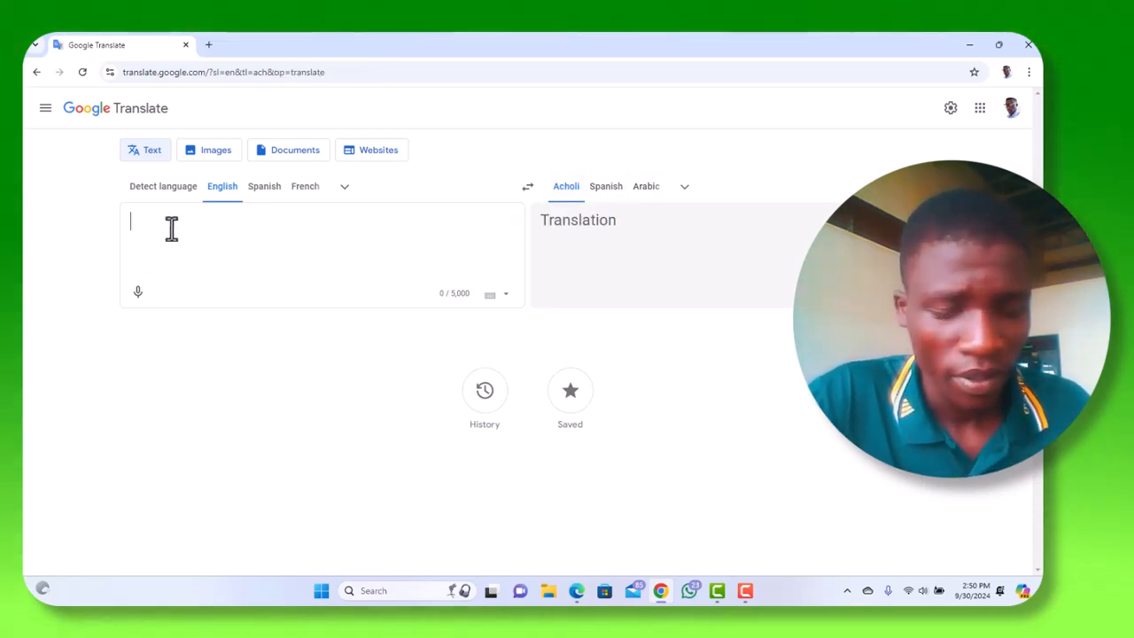
pyautogui.write('where')
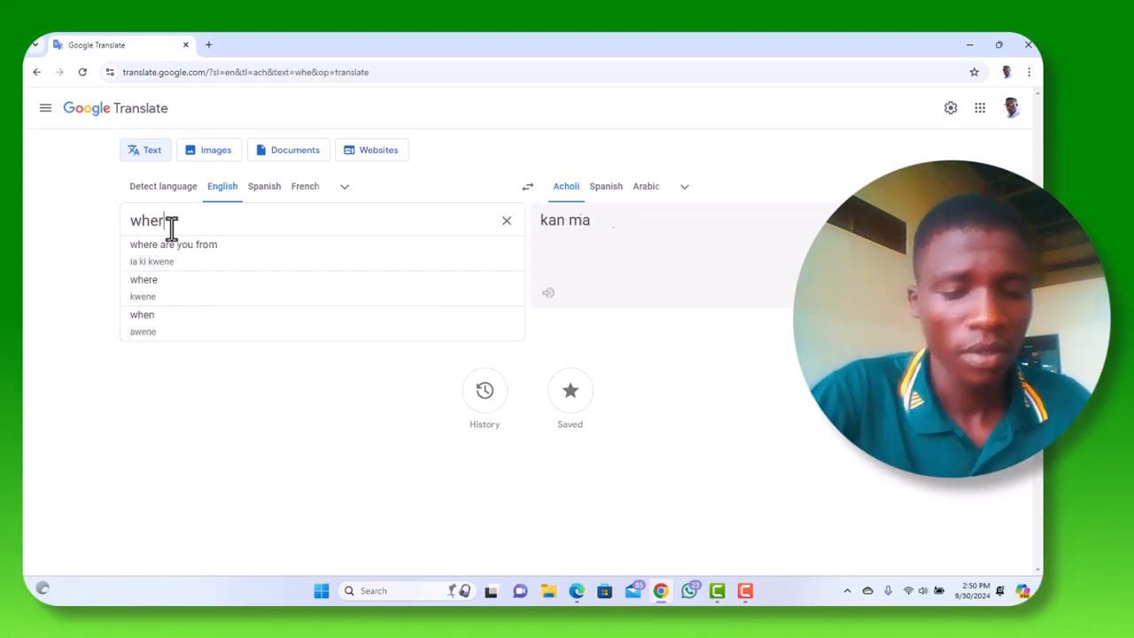
pyautogui.write(' are ')
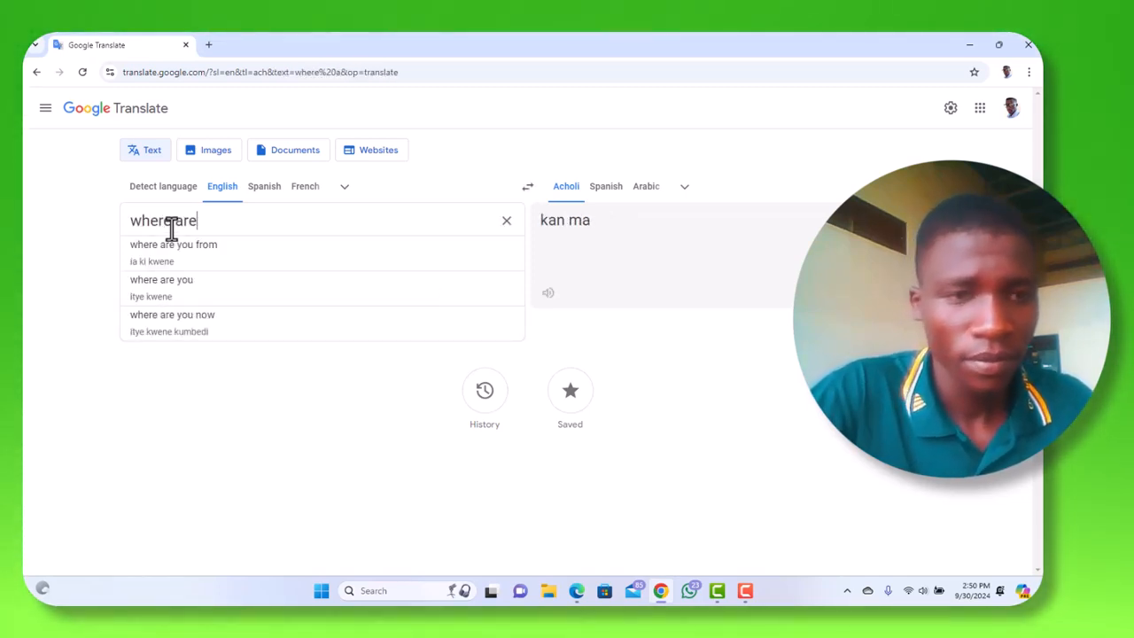
pyautogui.write('you')
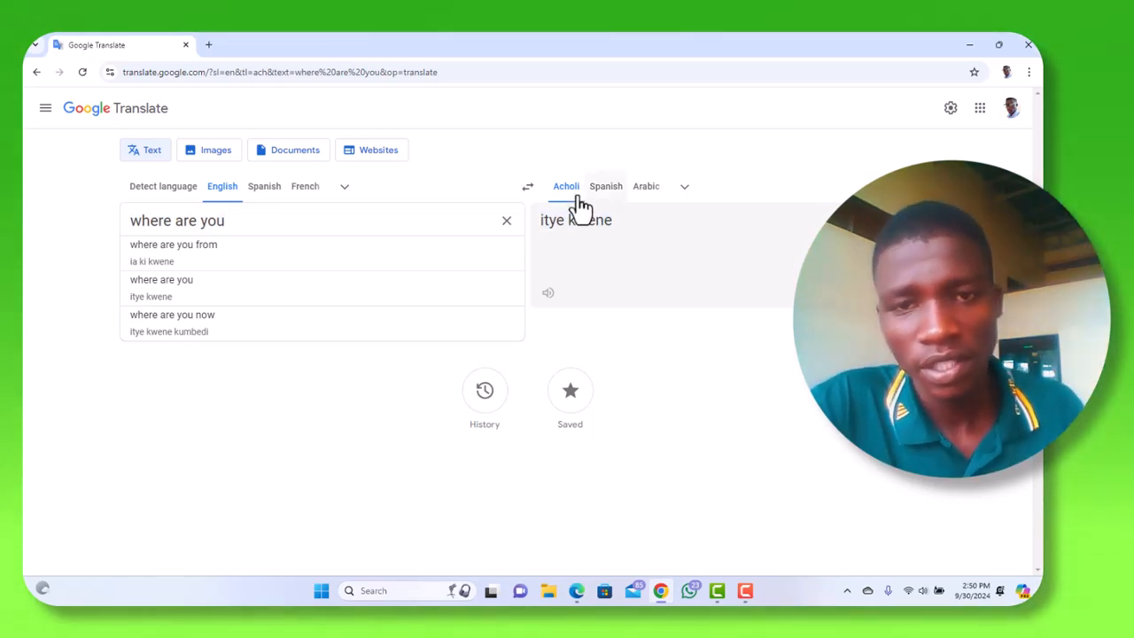
# - Search the target languages for "lug" and choose Luganda for the phrase "where are you"
pyautogui.click(571, 195)
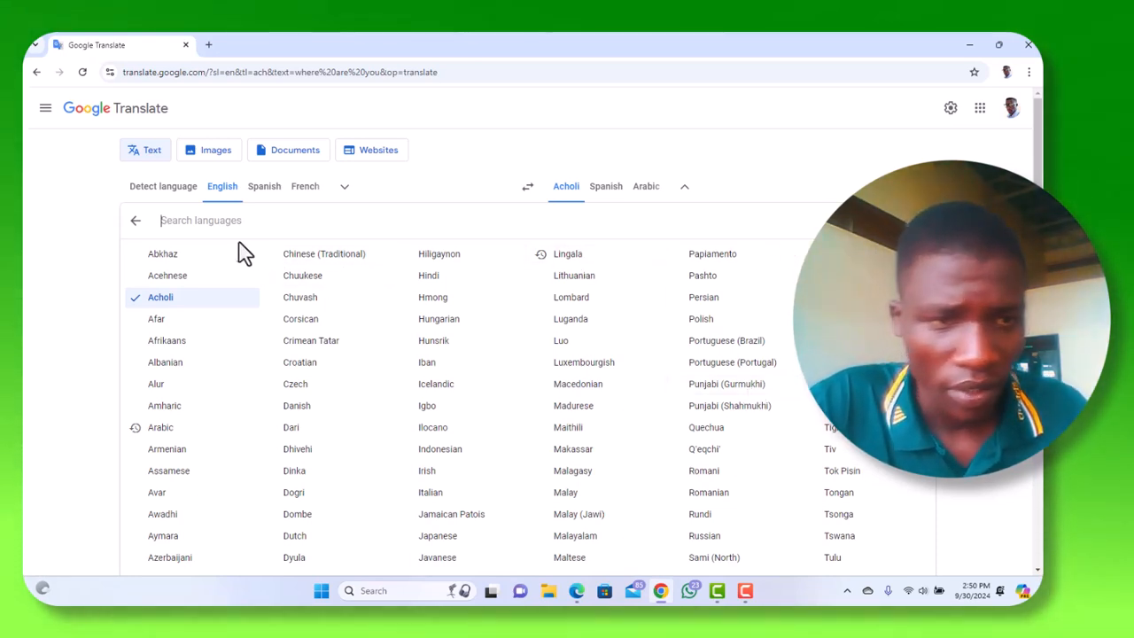
pyautogui.write('lug')
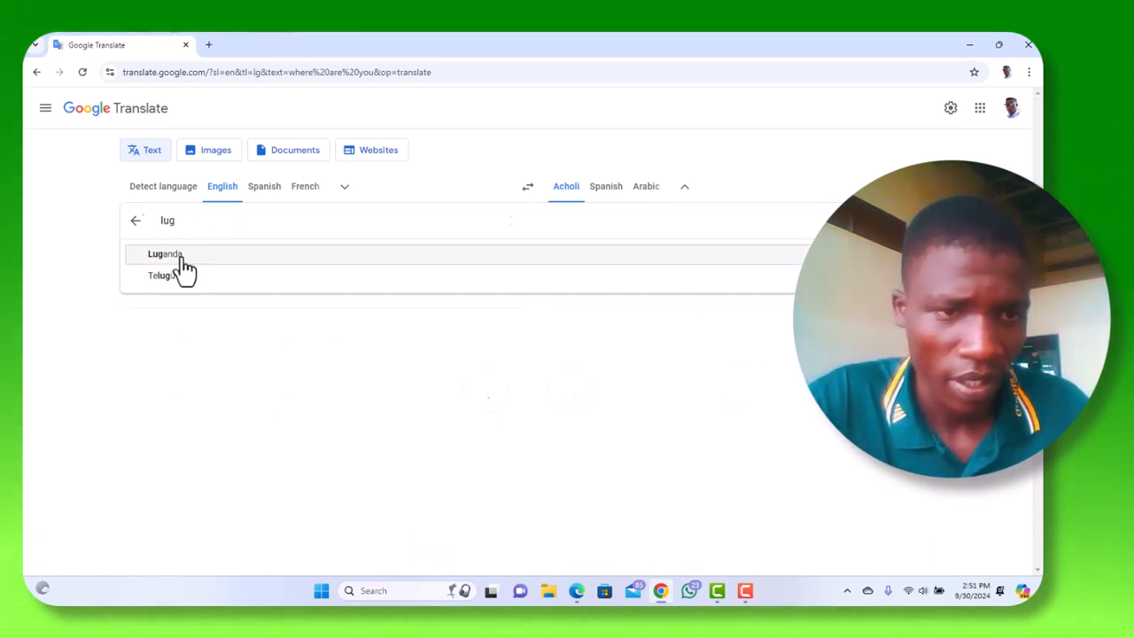
# - Translate the phrase into Luganda, search the target languages for "lugba" and "lu", and choose Alur
pyautogui.click(174, 254)
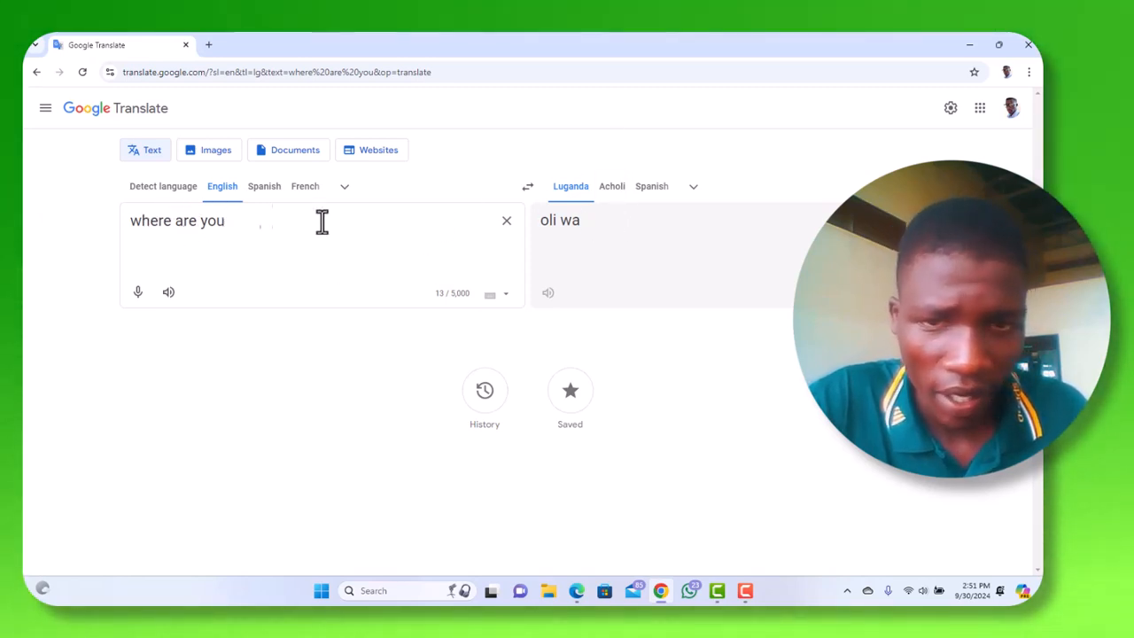
pyautogui.click(570, 188)
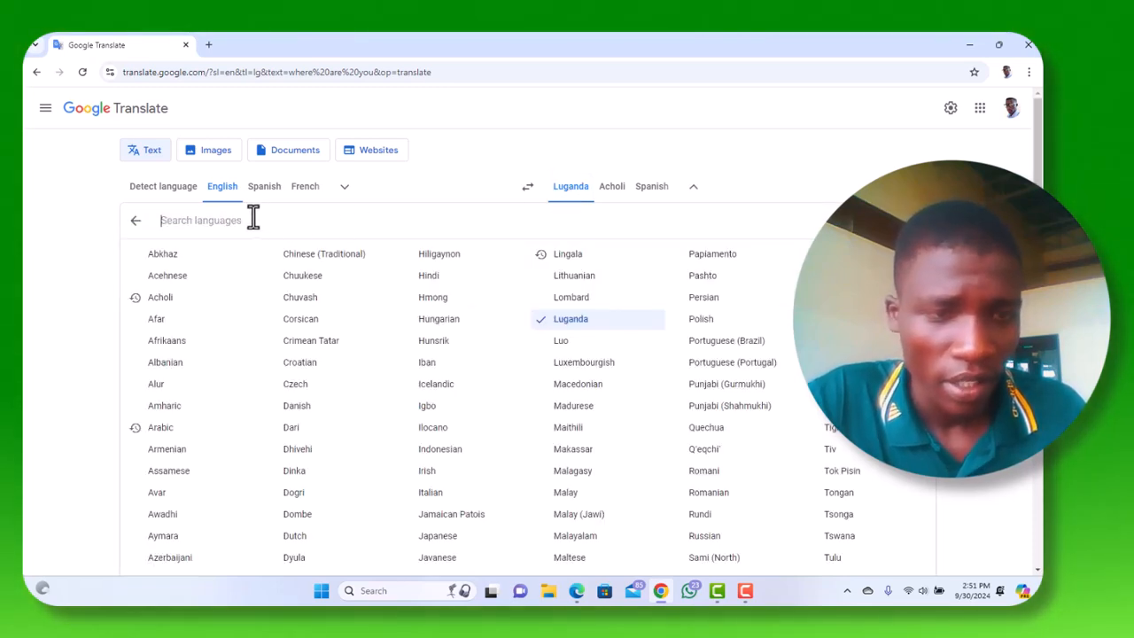
pyautogui.write('lug')
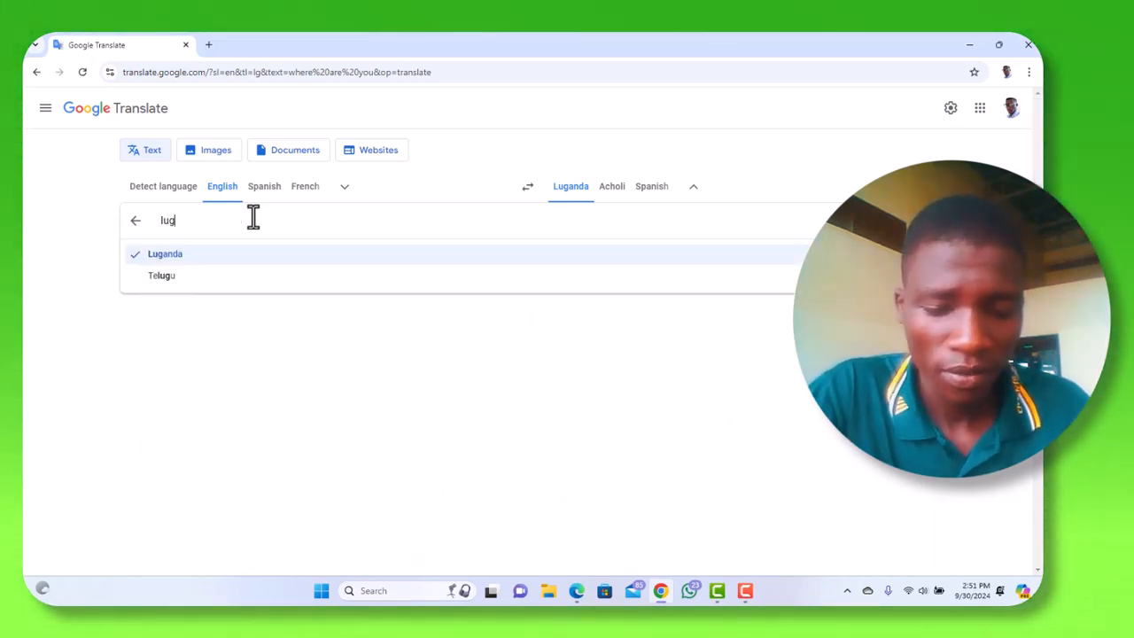
pyautogui.write('ba')
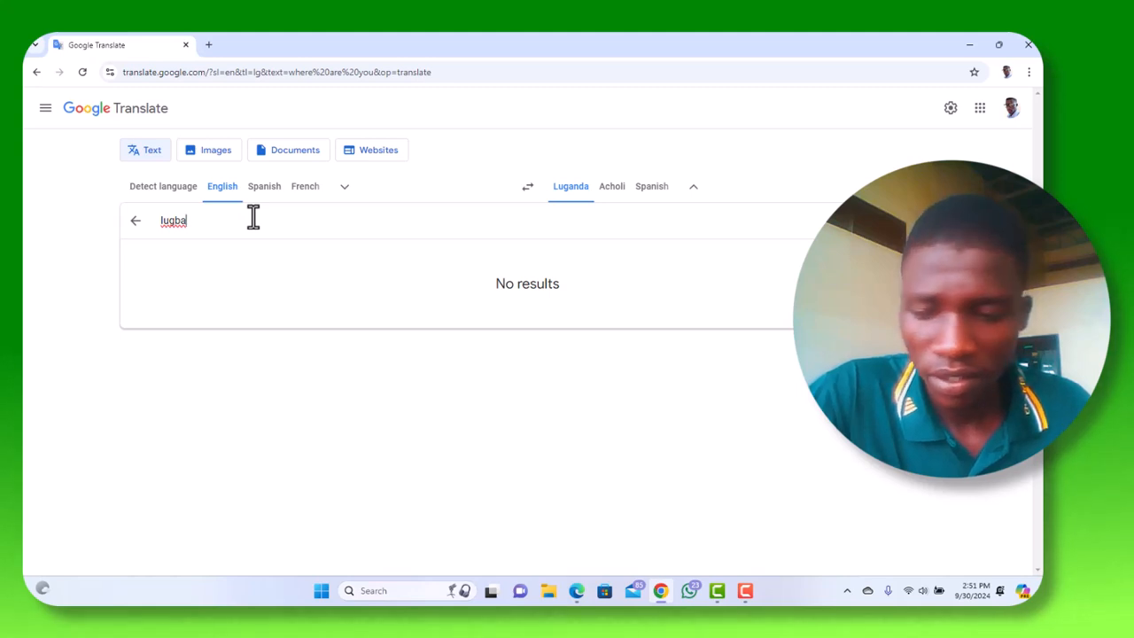
pyautogui.press('BackSpace')
pyautogui.press('BackSpace')
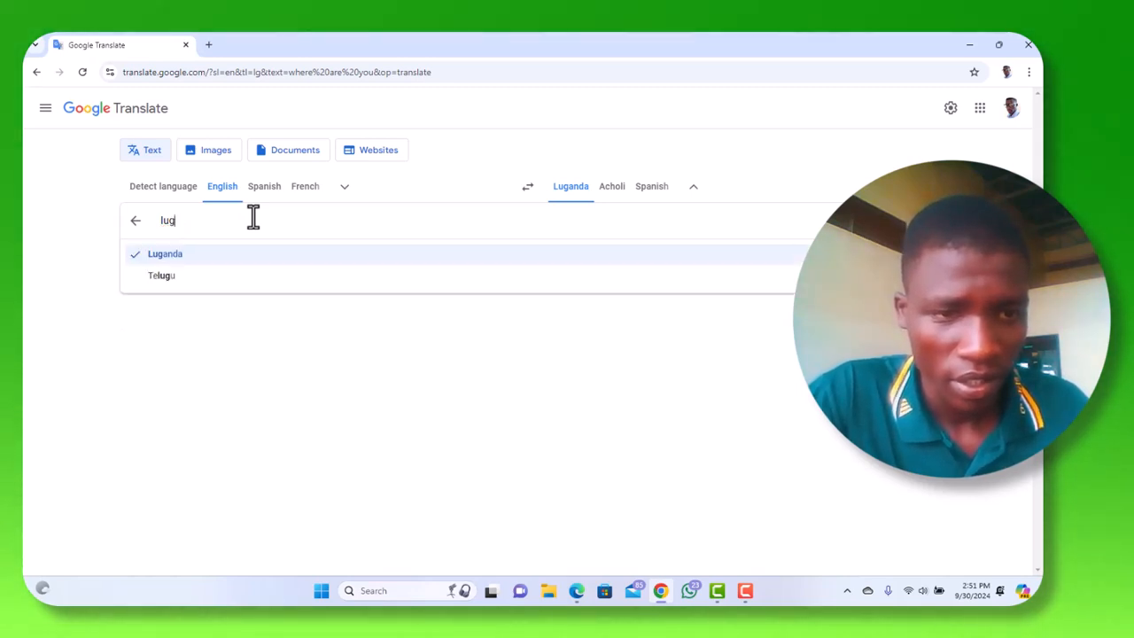
pyautogui.press('BackSpace')
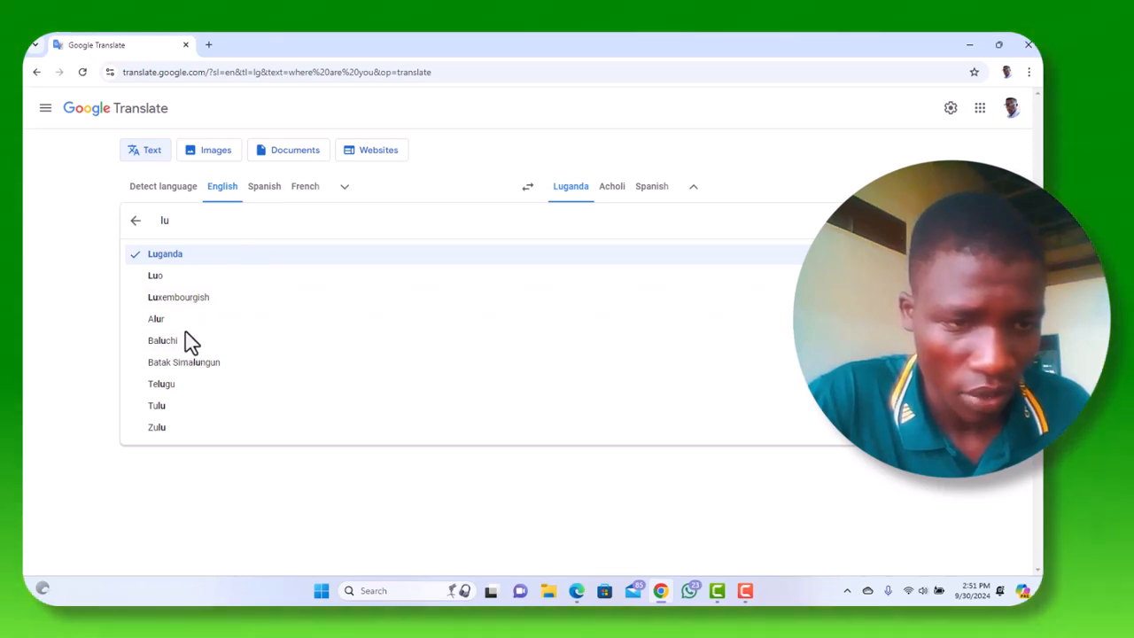
pyautogui.click(186, 325)
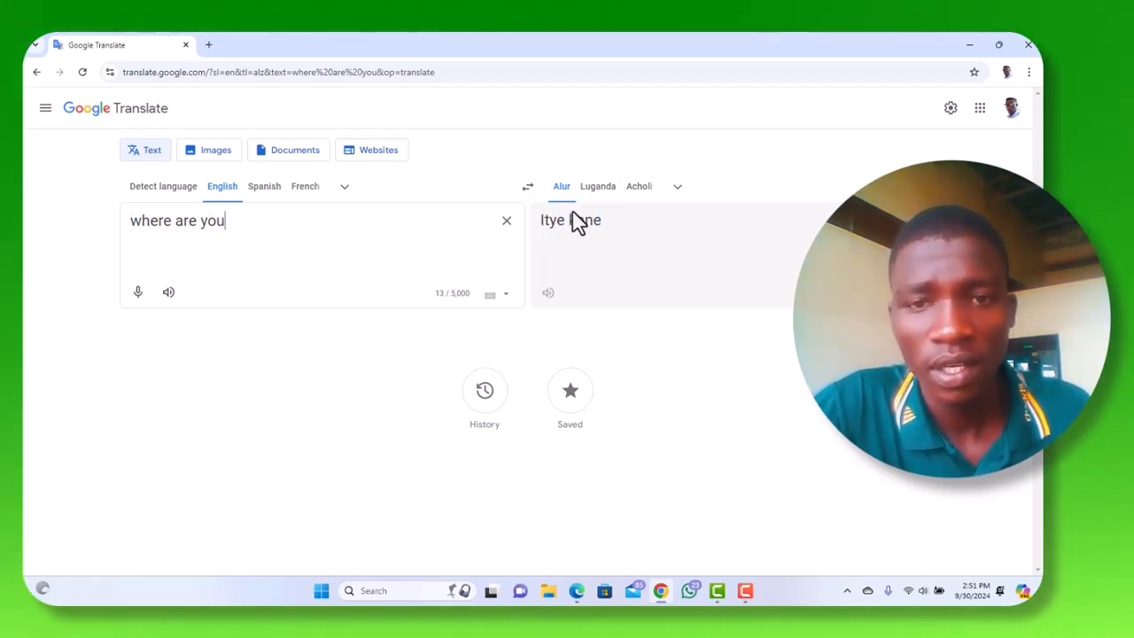
# - Switch the target language to Acholi and close the full language list
pyautogui.click(636, 196)
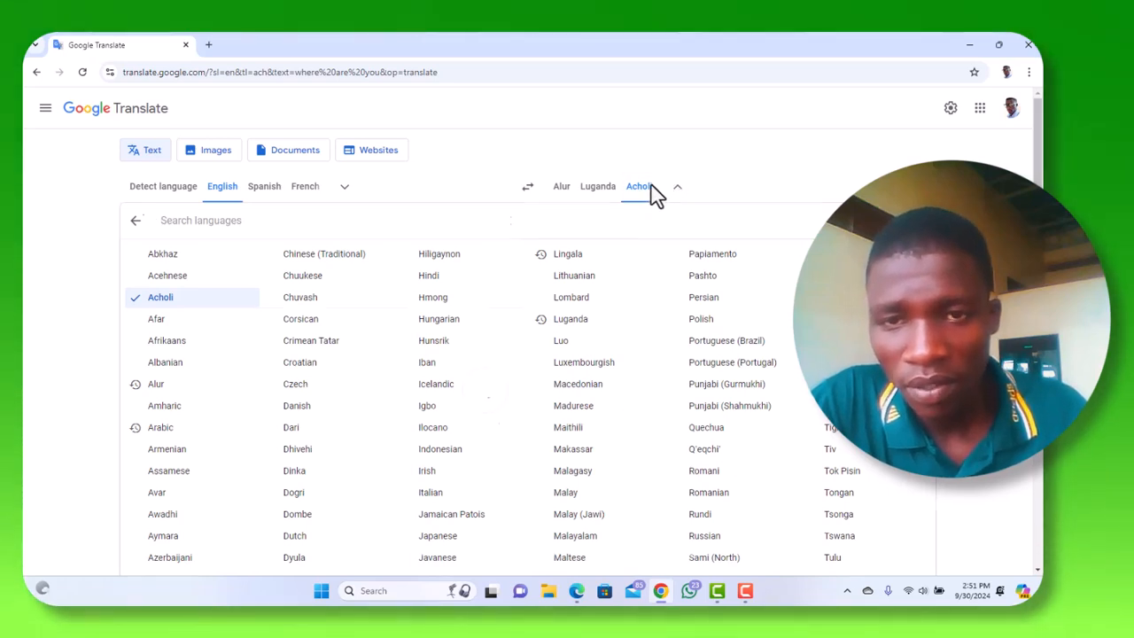
pyautogui.click(655, 193)
pyautogui.click(676, 195)
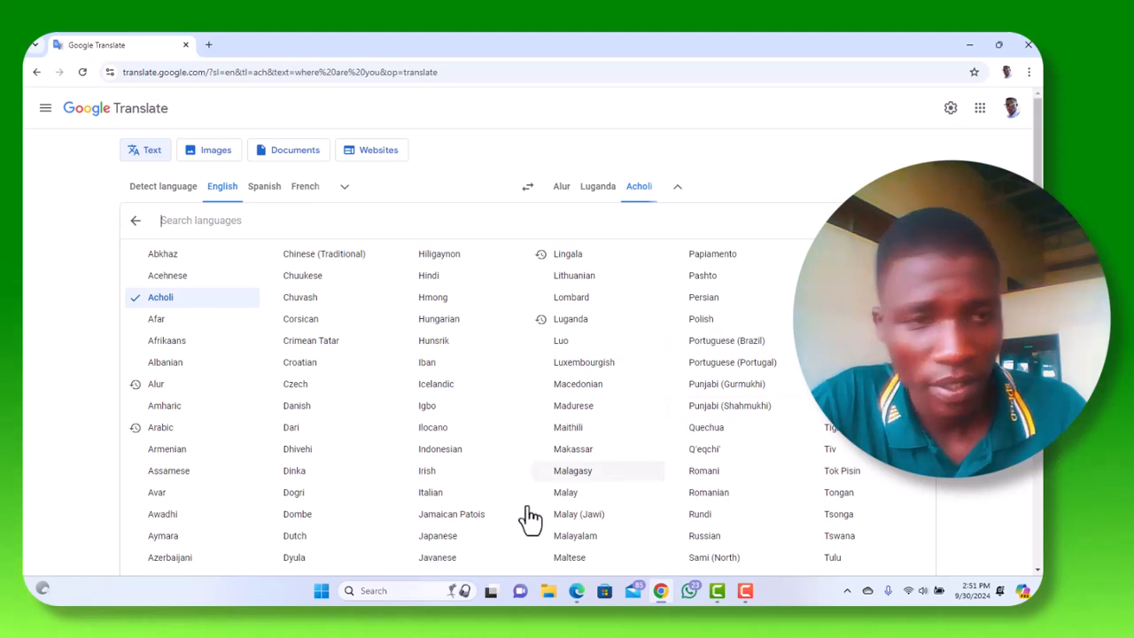
pyautogui.click(131, 228)
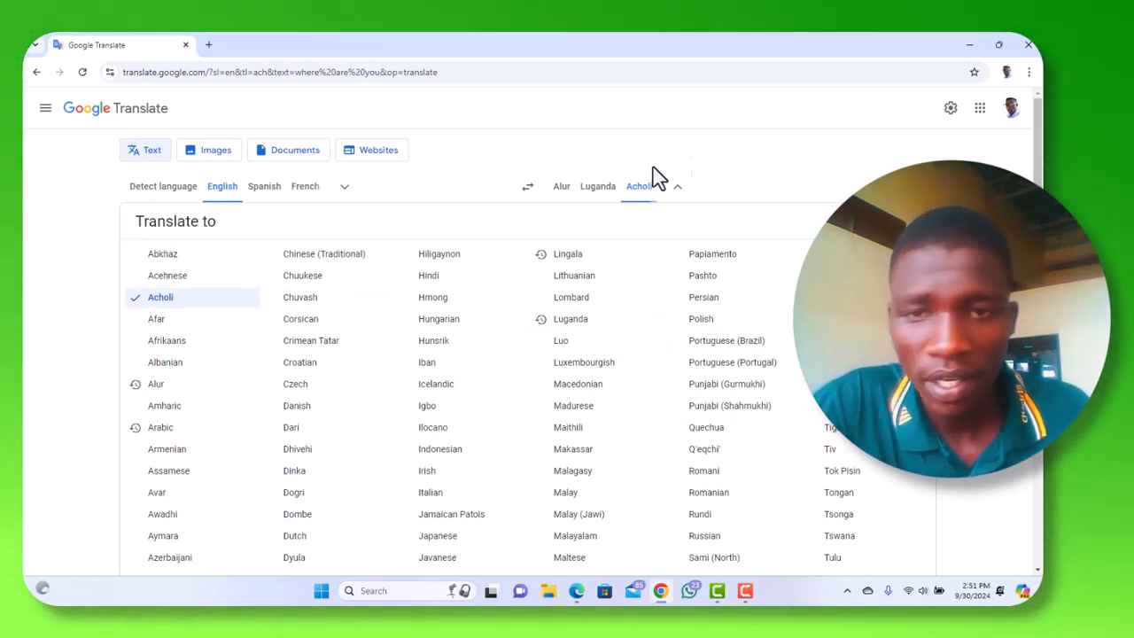
pyautogui.click(677, 189)
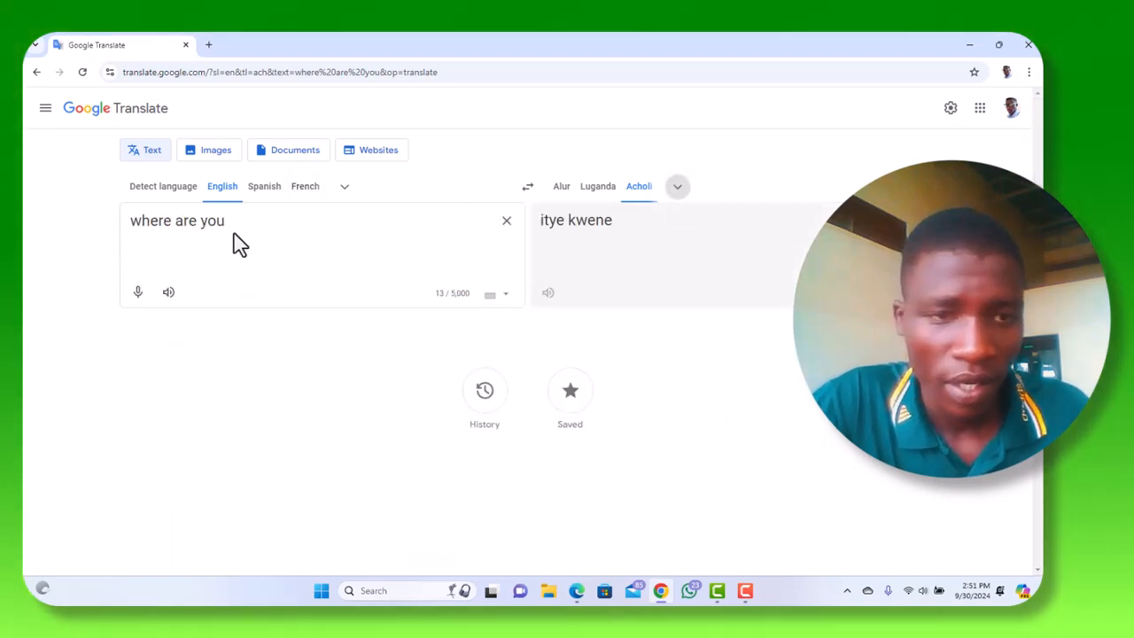
# - Replace the source text with "i would like to spend the night with you my dear" for translation into Acholi
pyautogui.click(235, 232)
pyautogui.press('BackSpace')
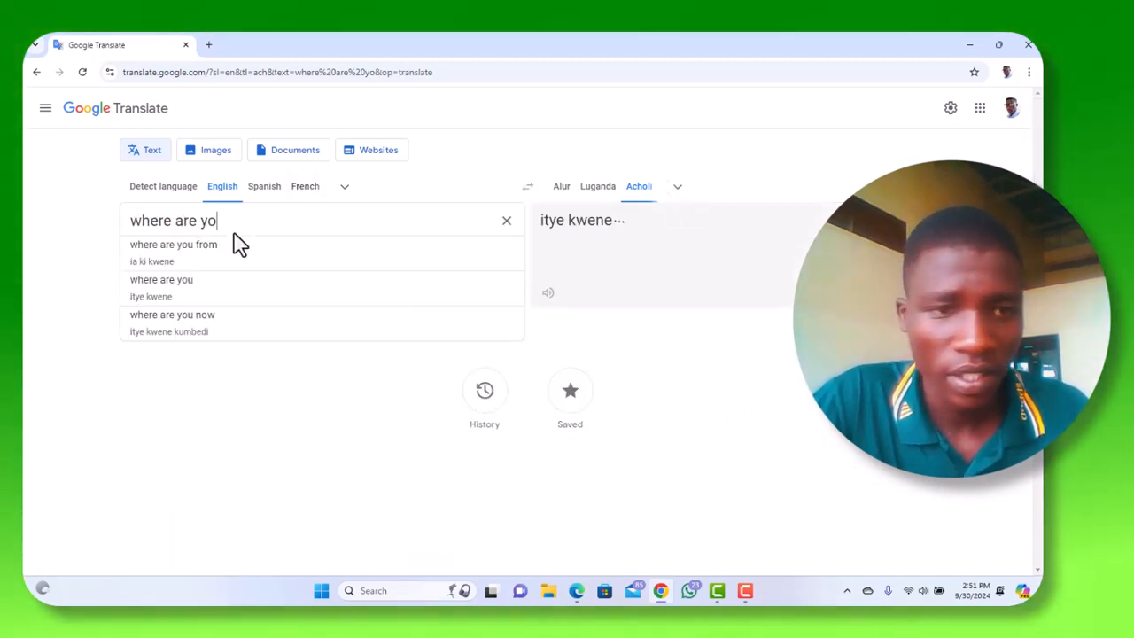
pyautogui.press('BackSpace')
pyautogui.press('BackSpace')
pyautogui.press('BackSpace')
pyautogui.press('BackSpace')
pyautogui.press('BackSpace')
pyautogui.press('BackSpace')
pyautogui.press('BackSpace')
pyautogui.press('BackSpace')
pyautogui.press('BackSpace')
pyautogui.press('BackSpace')
pyautogui.press('BackSpace')
pyautogui.press('BackSpace')
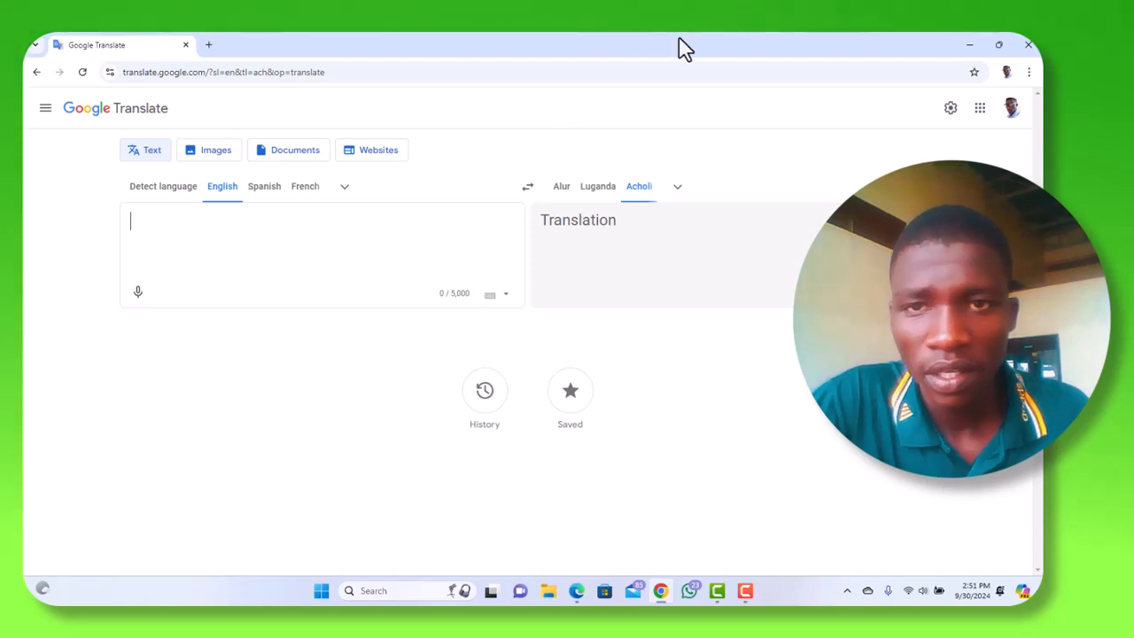
pyautogui.write('i would like to spend the night with you my dear')
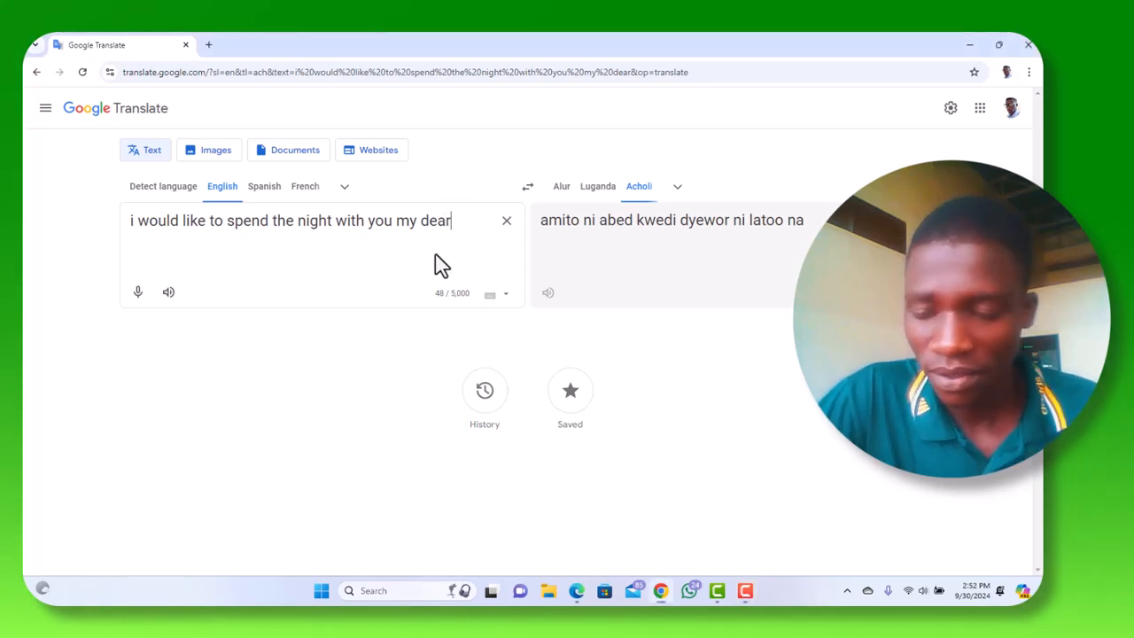
# - Highlight the whole English sentence and examine the alternative Acholi translations offered for it
pyautogui.hotkey('shift', 'Left')
pyautogui.hotkey('shift', 'Left')
pyautogui.hotkey('shift', 'Left')
pyautogui.hotkey('shift', 'Left')
pyautogui.hotkey('shift', 'Left')
pyautogui.hotkey('shift', 'Left')
pyautogui.hotkey('shift', 'Left')
pyautogui.hotkey('shift', 'Left')
pyautogui.hotkey('shift', 'Left')
pyautogui.hotkey('shift', 'Left')
pyautogui.hotkey('shift', 'Left')
pyautogui.hotkey('shift', 'Left')
pyautogui.hotkey('shift', 'Left')
pyautogui.hotkey('shift', 'Left')
pyautogui.hotkey('shift', 'Left')
pyautogui.hotkey('shift', 'Left')
pyautogui.hotkey('shift', 'Left')
pyautogui.hotkey('shift', 'Left')
pyautogui.hotkey('shift', 'Left')
pyautogui.hotkey('shift', 'Left')
pyautogui.hotkey('shift', 'Left')
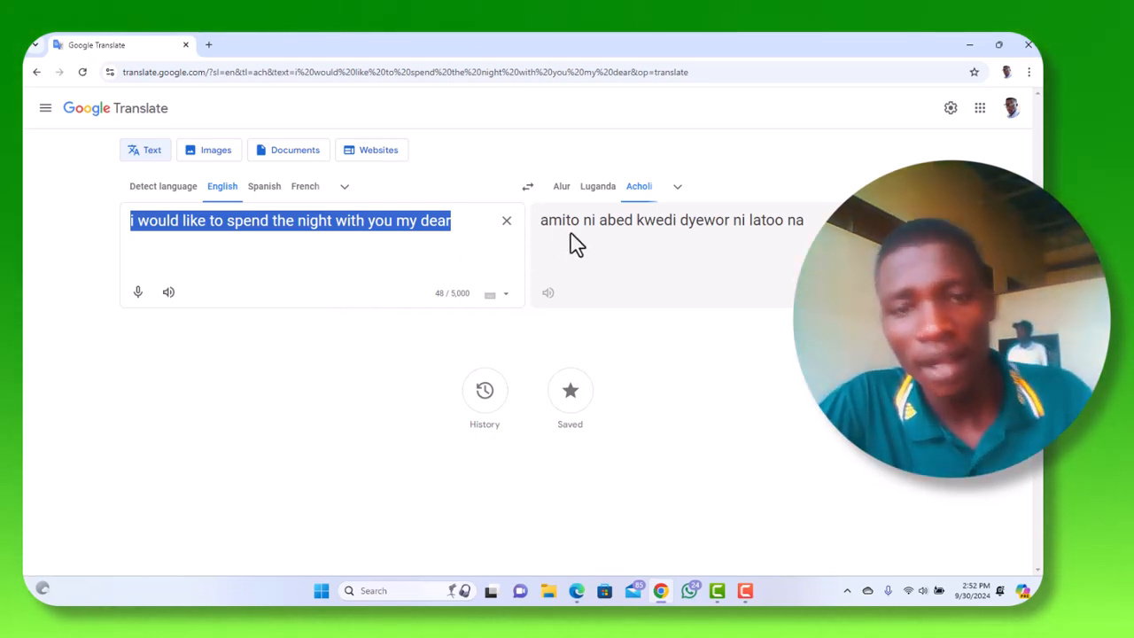
pyautogui.click(547, 229)
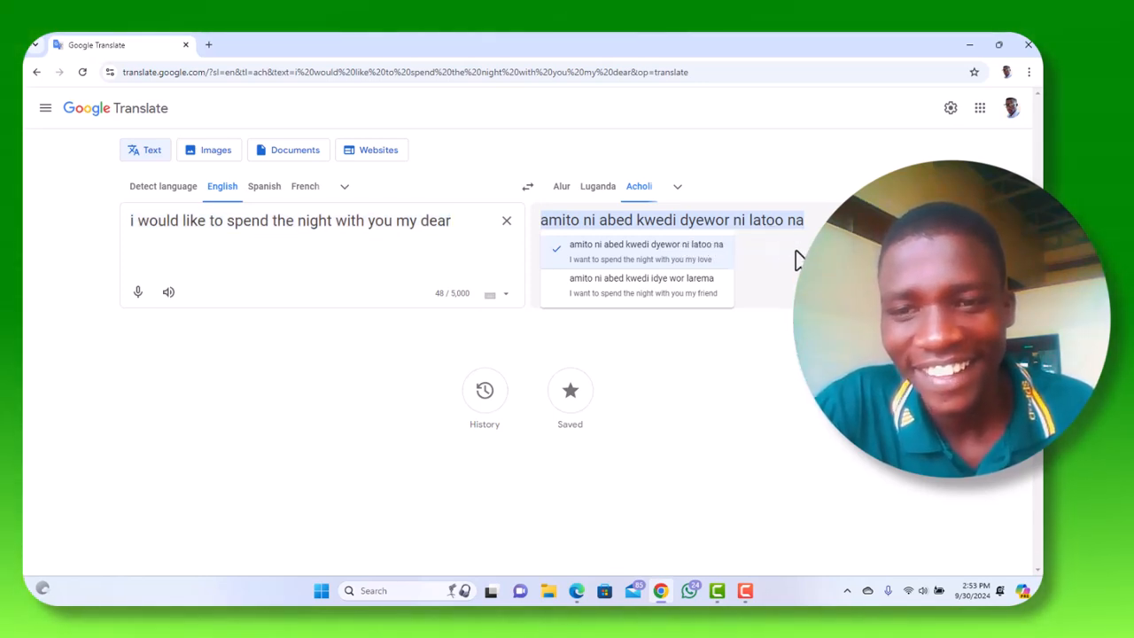
pyautogui.click(797, 248)
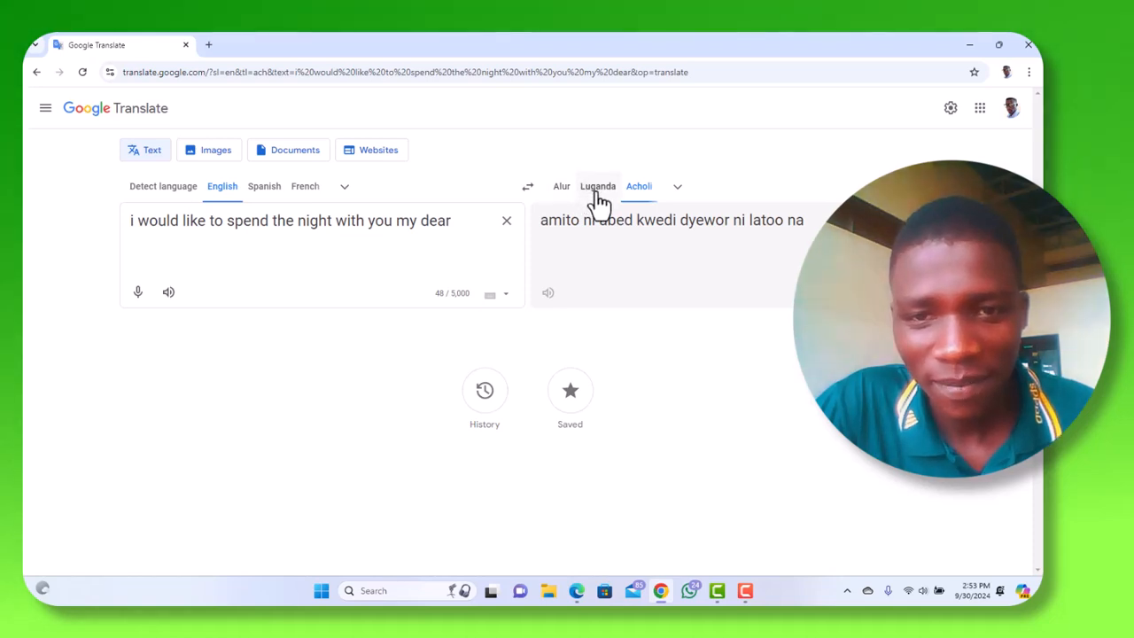
# - Translate the sentence into Luganda and Alur, and choose Abkhaz as the target language from the full list
pyautogui.click(597, 190)
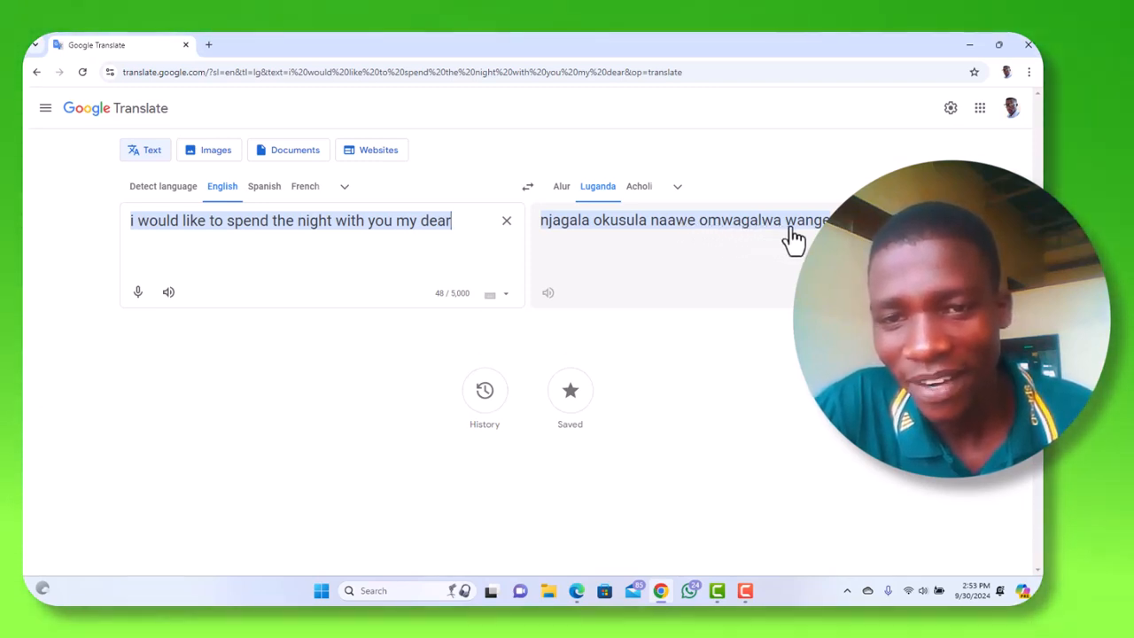
pyautogui.click(565, 190)
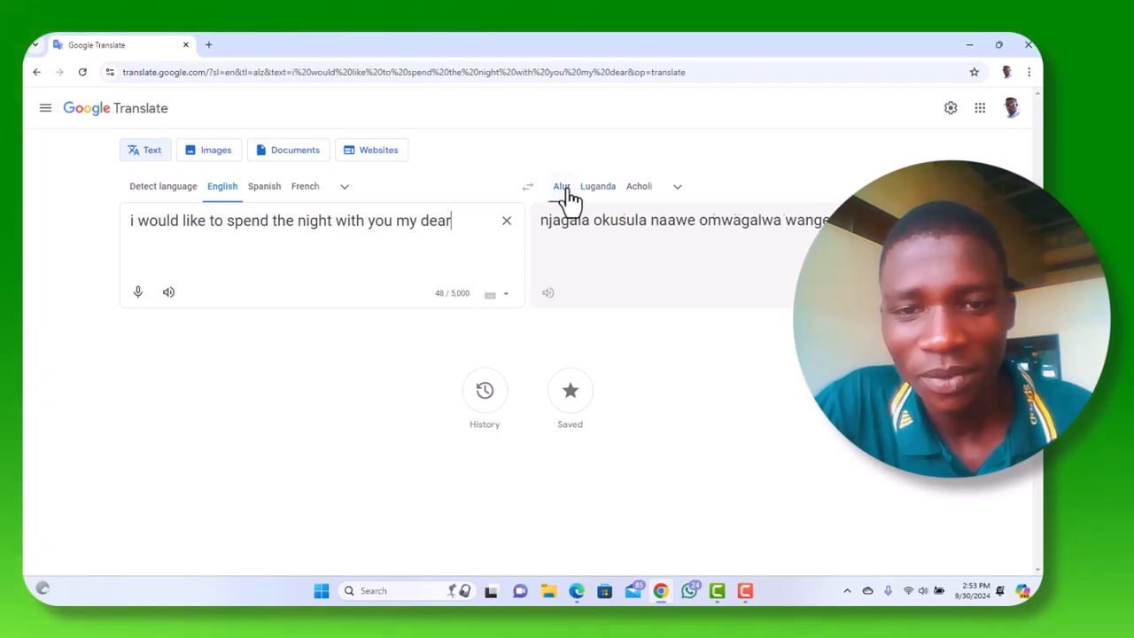
pyautogui.click(677, 189)
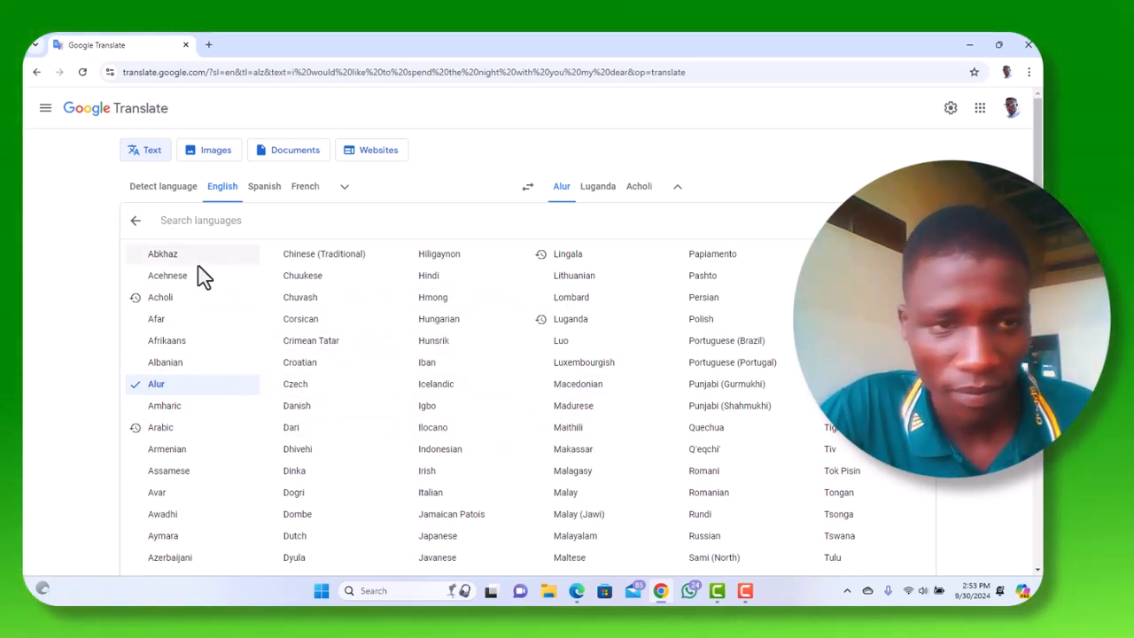
pyautogui.click(168, 254)
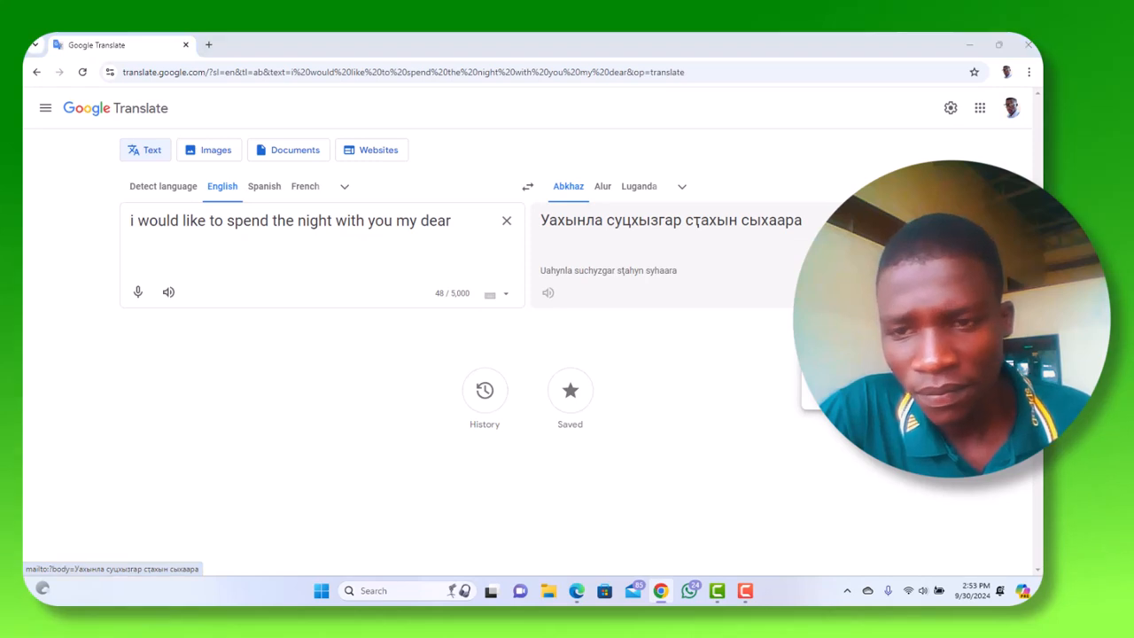
# - Share the Abkhaz translation by email, opening the link in the Mail app just once
pyautogui.click(854, 367)
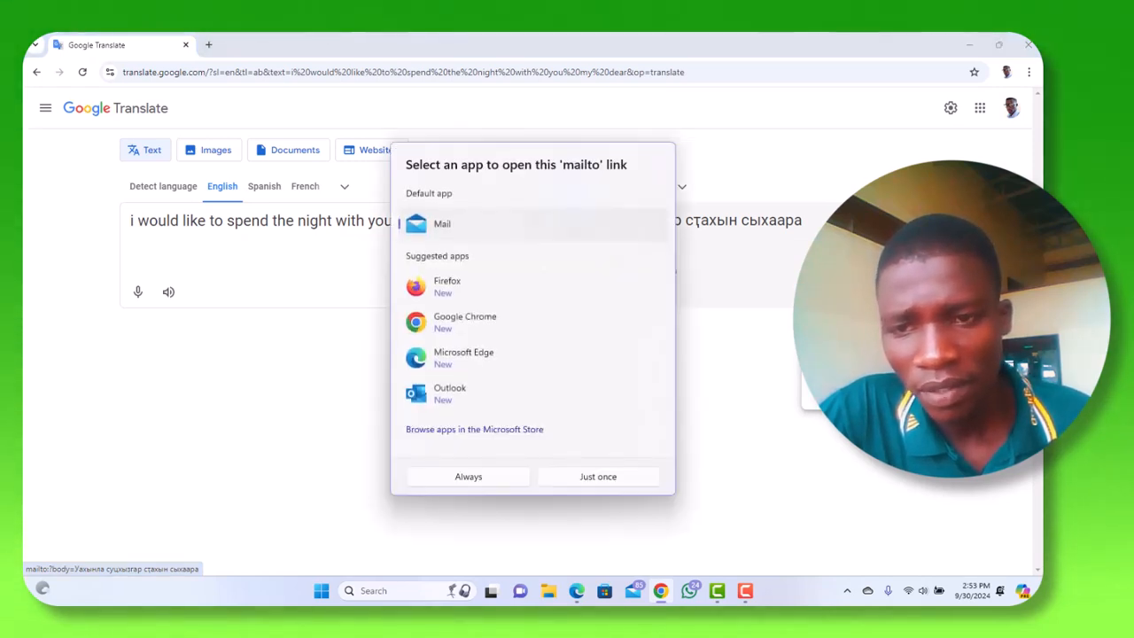
pyautogui.click(855, 367)
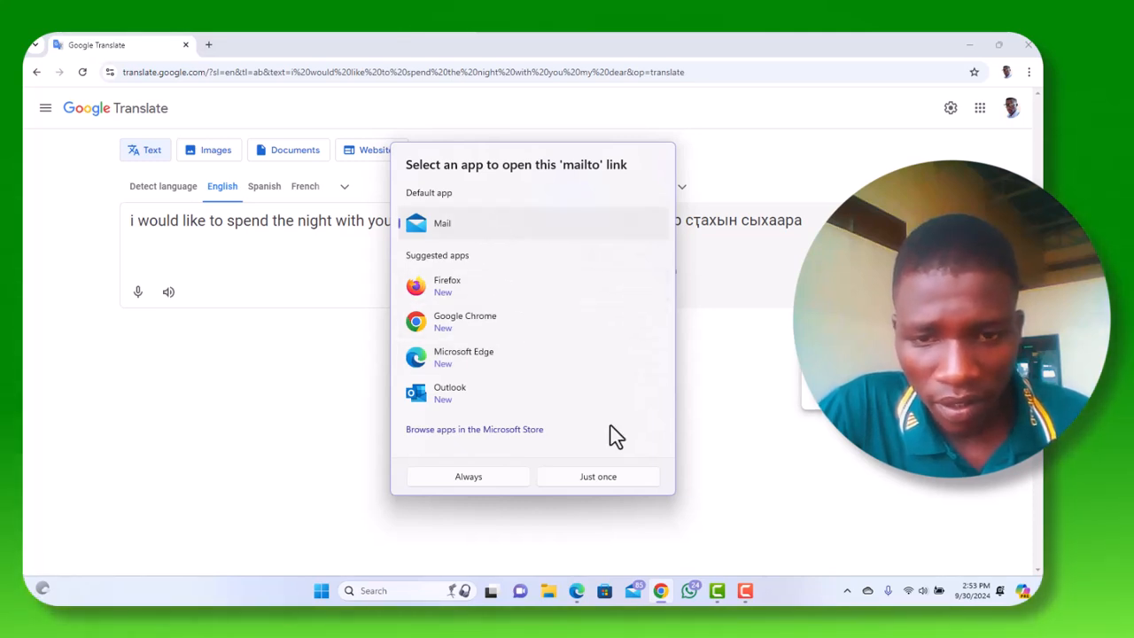
pyautogui.click(606, 480)
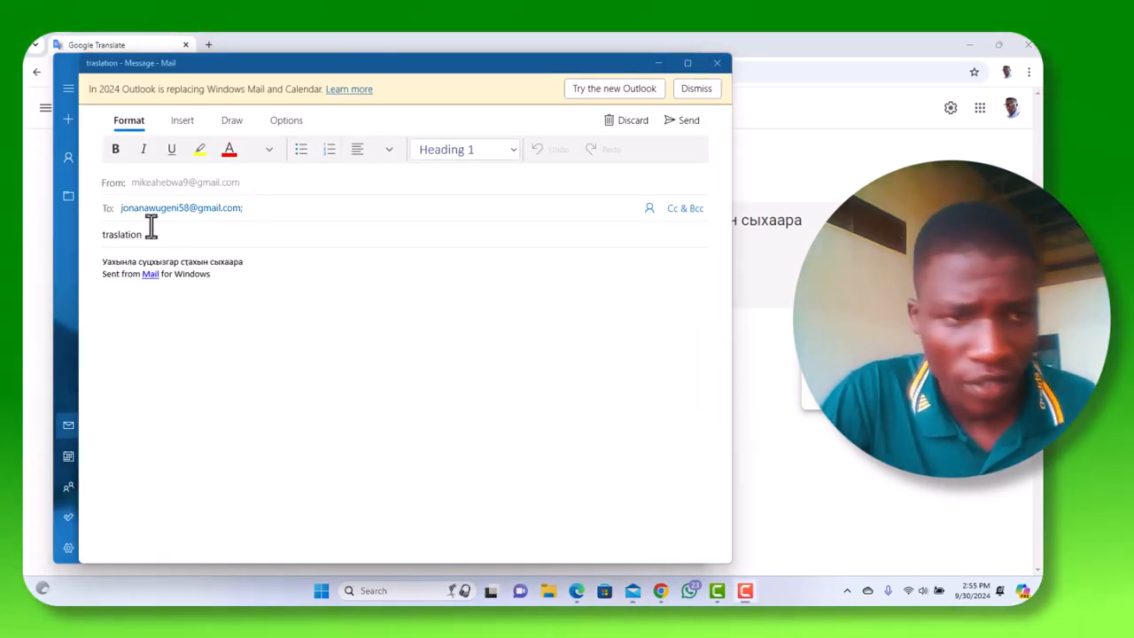
# - Check the recipient's address and the translated text in the "traslation" message, and send the email
pyautogui.doubleClick(172, 207)
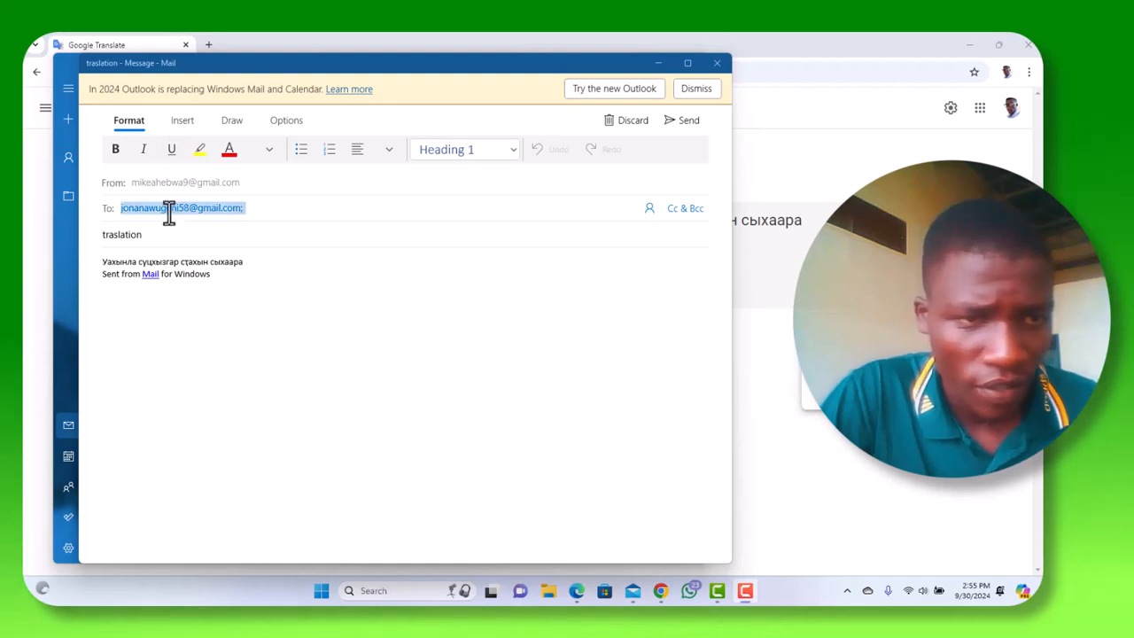
pyautogui.click(141, 259)
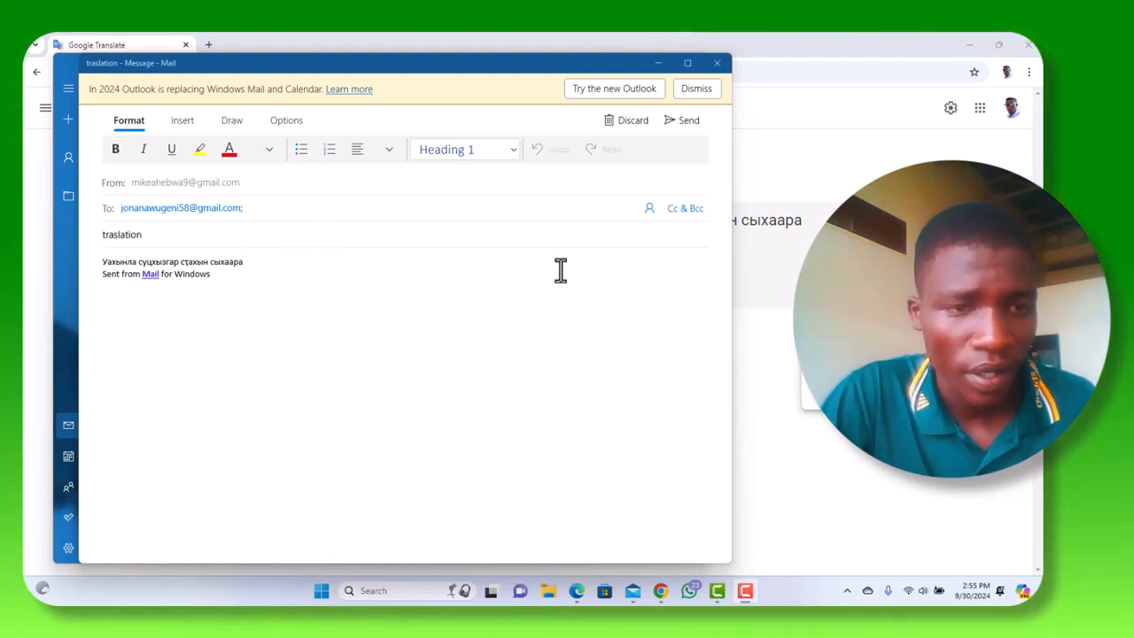
pyautogui.click(684, 121)
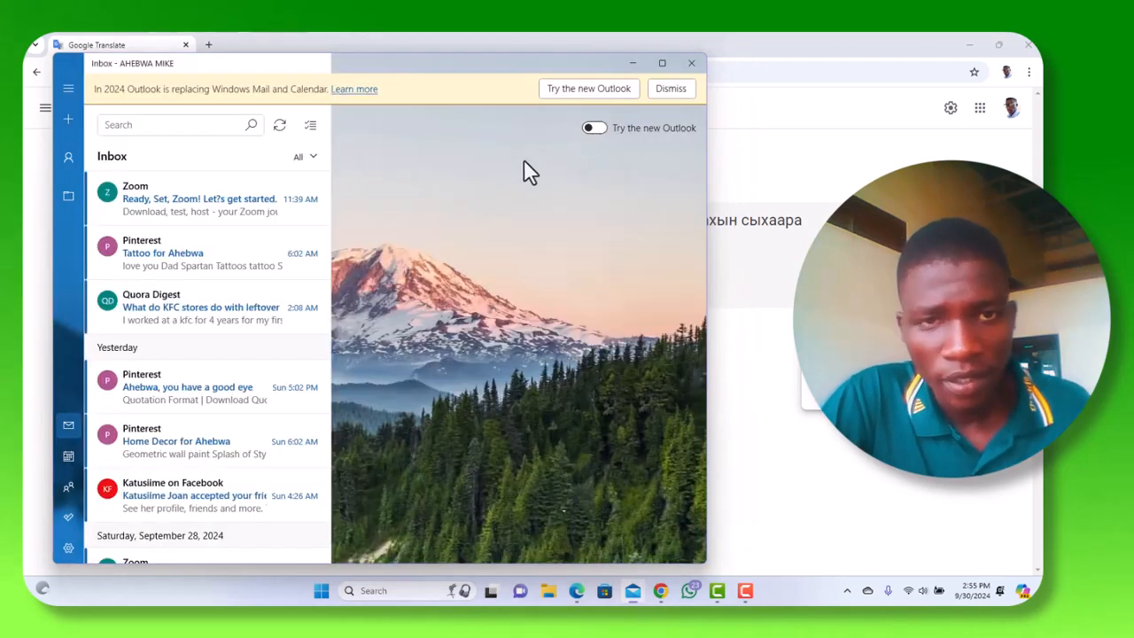